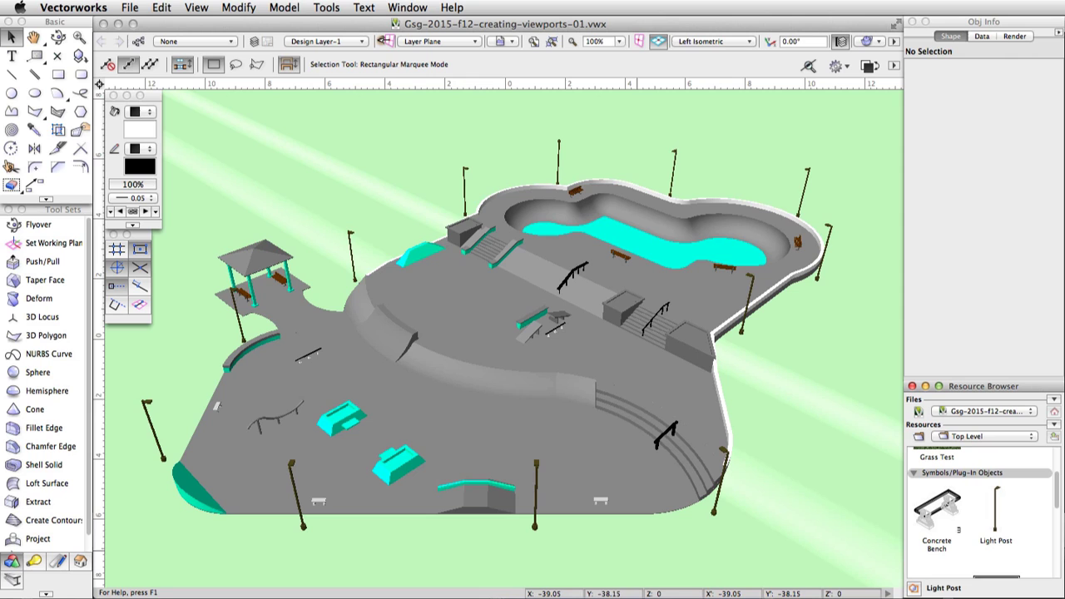
Step: Switch from Left Isometric to Top/Plan, then pan and zoom out until the whole park plan fits
left_click(695, 41)
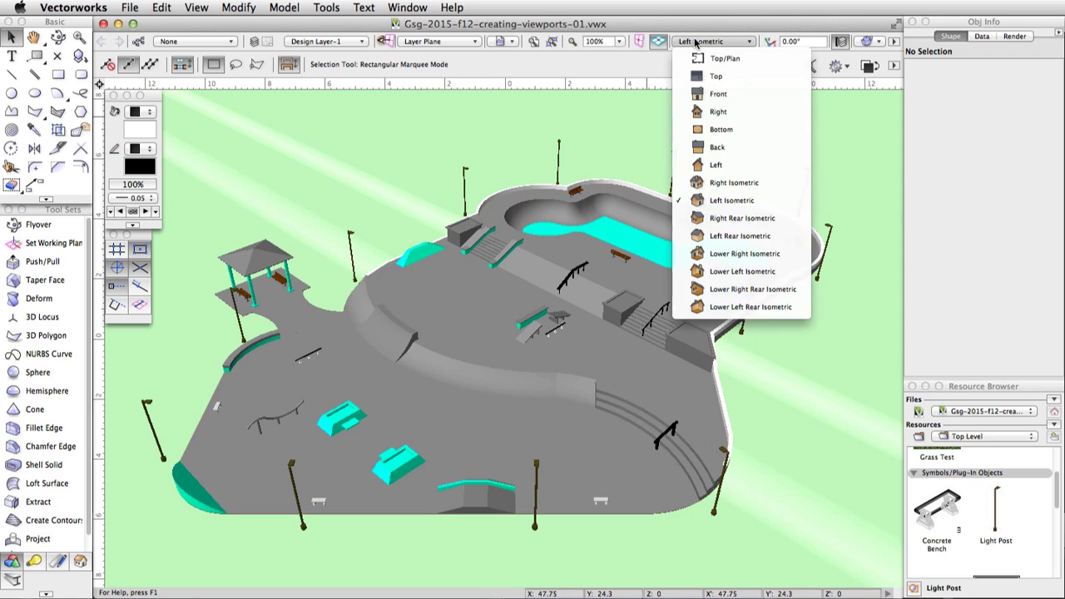
left_click(722, 58)
key("h")
left_click_drag(306, 411, 471, 323)
key("x")
scroll(467, 329, "down", 3)
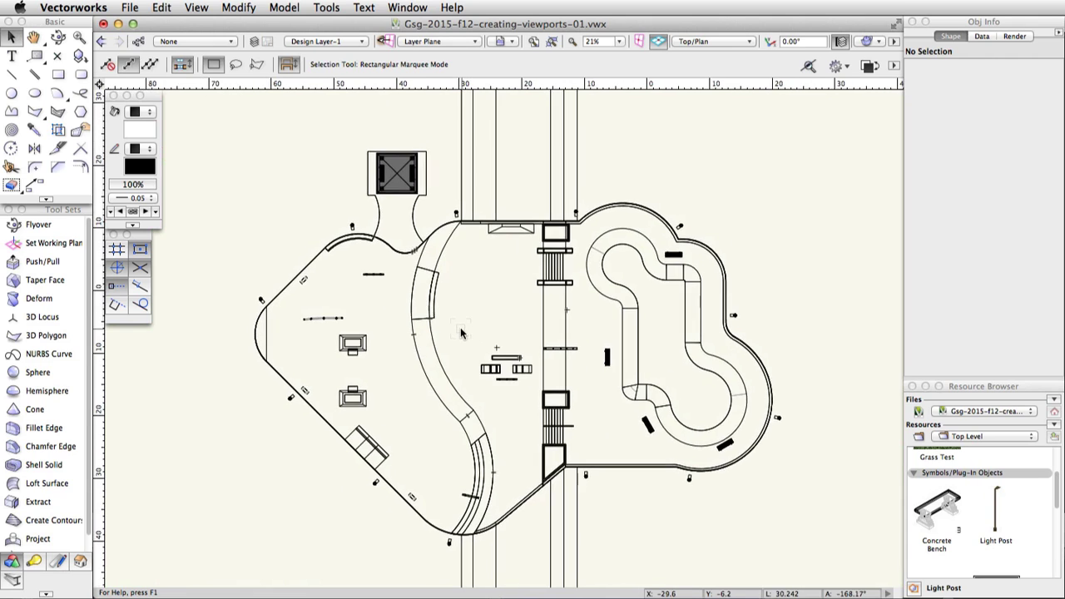
left_click(58, 74)
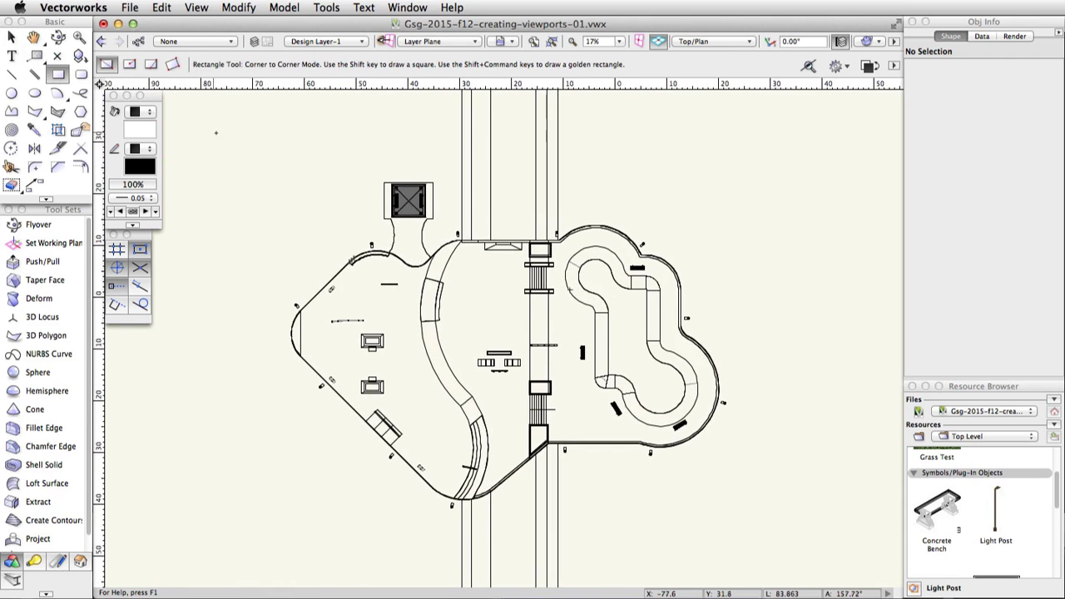
Step: Draw a rectangle enclosing the park and create a viewport cropped by it
left_click(242, 136)
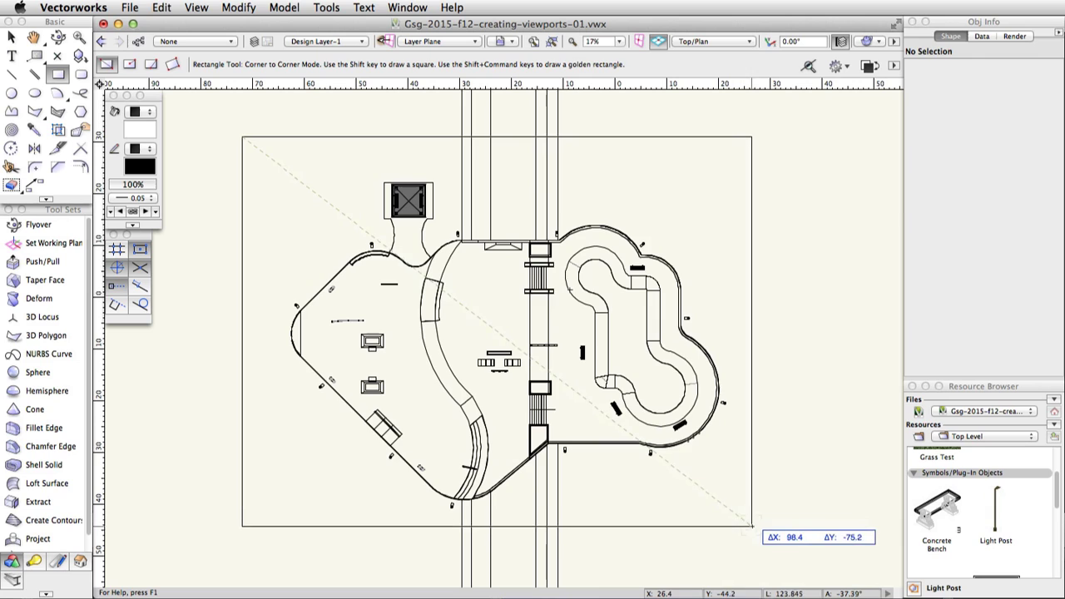
left_click(760, 530)
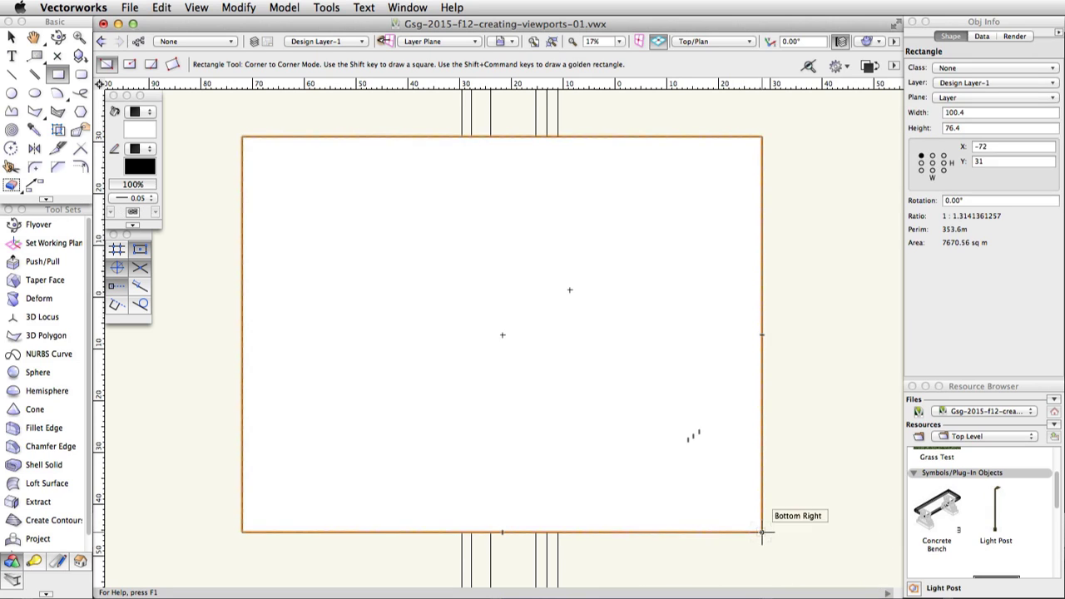
left_click(197, 8)
left_click(234, 288)
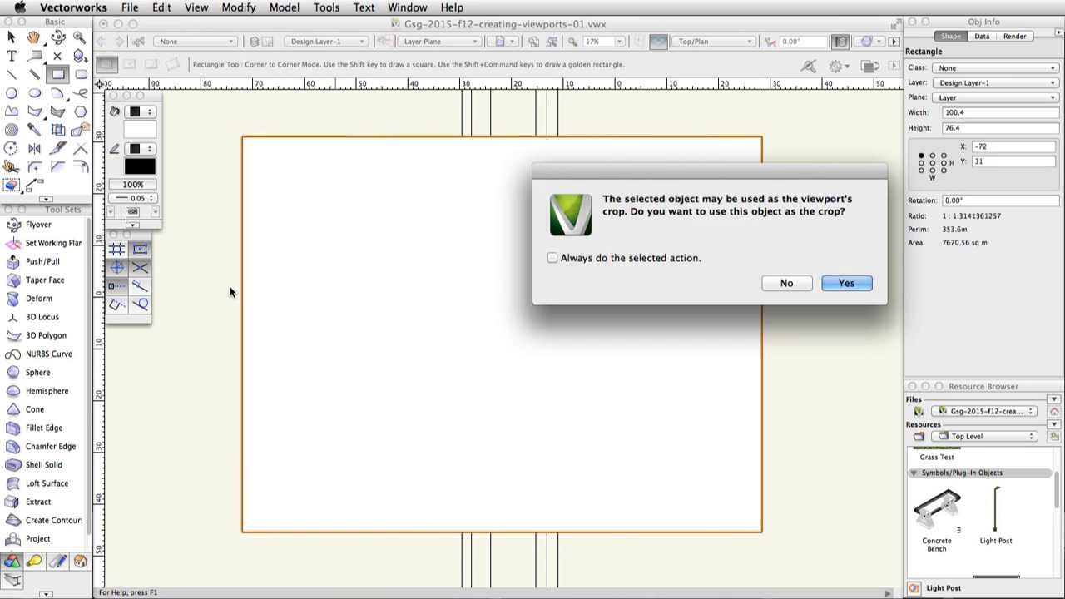
left_click(845, 284)
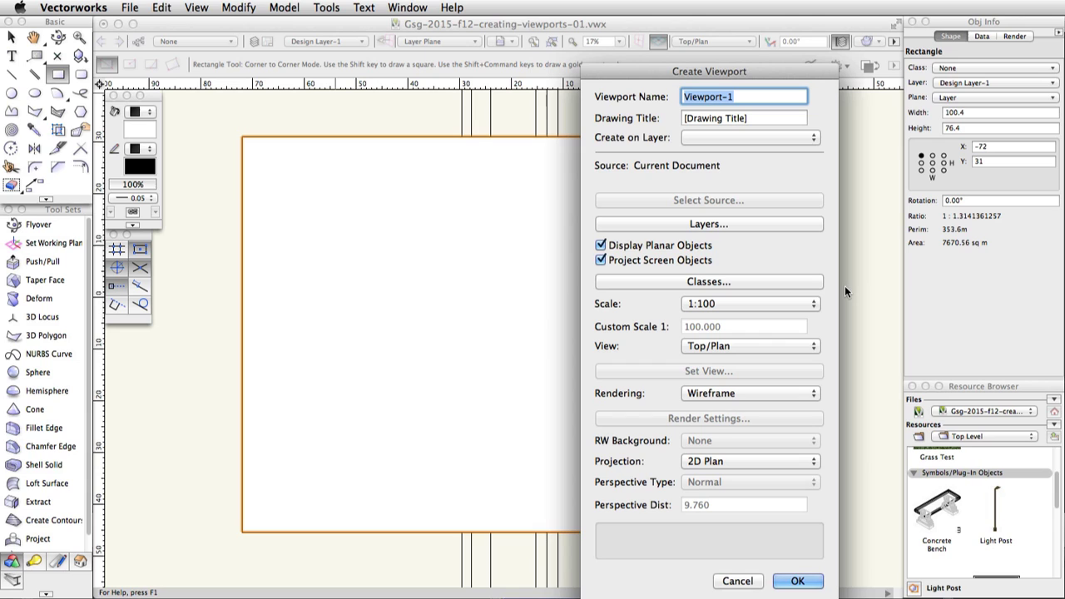
Step: Place the new viewport on a new sheet layer Sht-1 and create it
left_click_drag(702, 70, 474, 30)
left_click(493, 97)
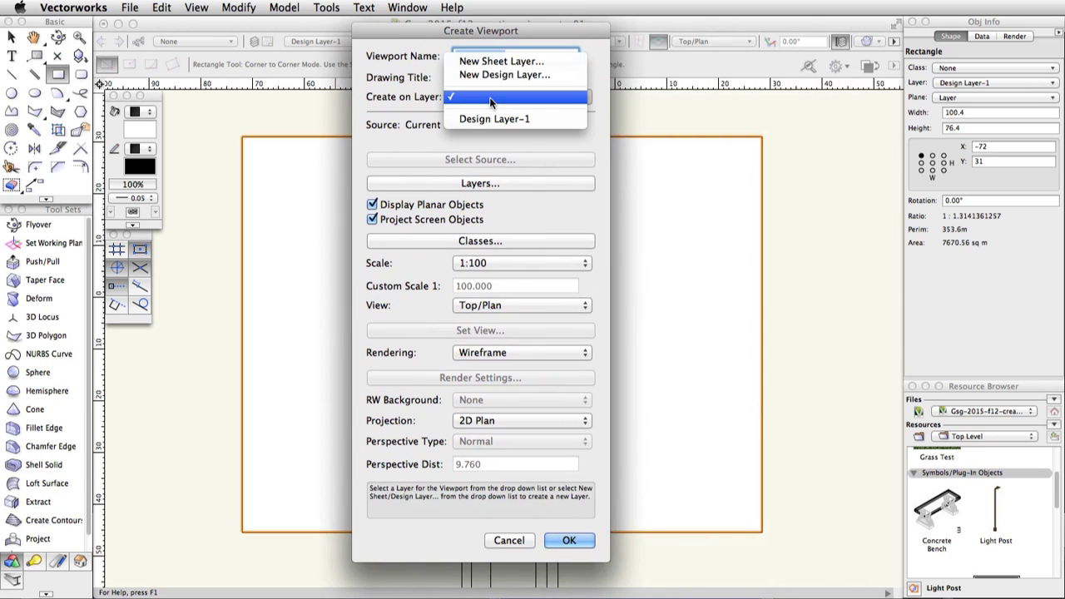
left_click(499, 61)
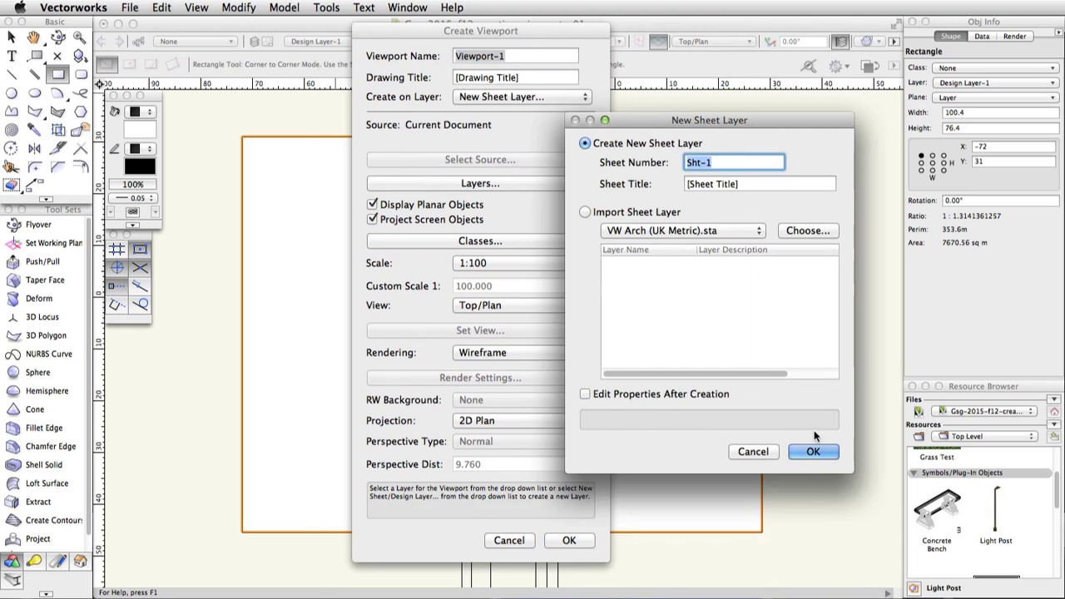
left_click(813, 452)
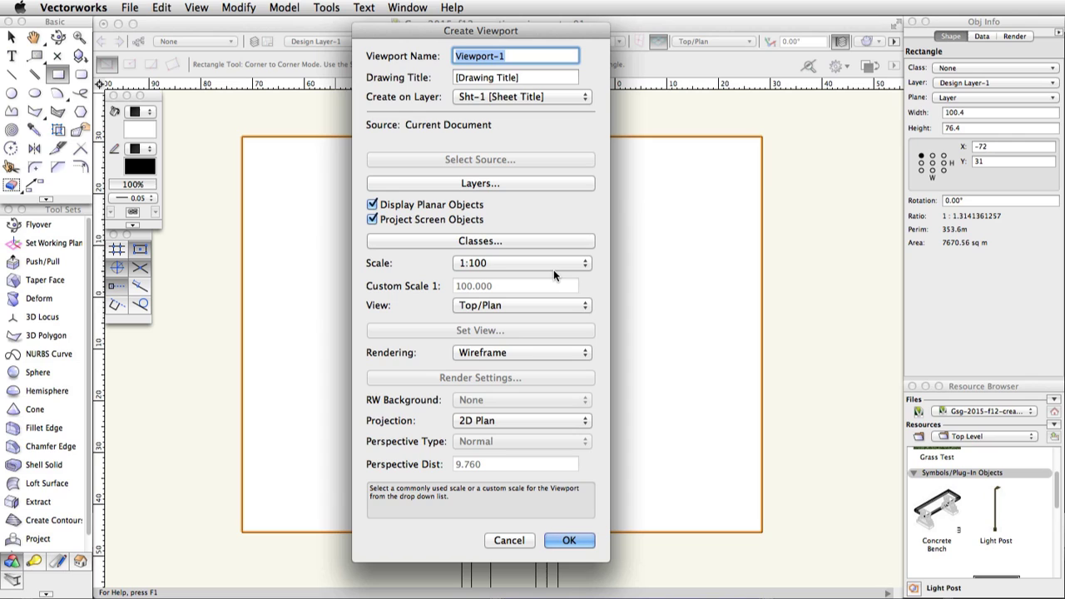
left_click(570, 540)
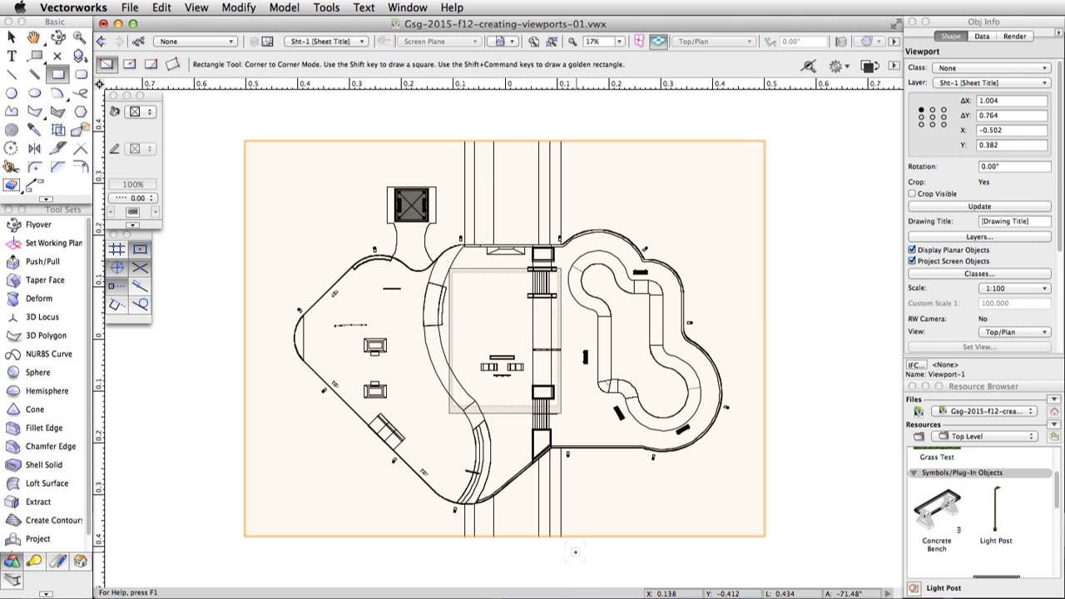
Step: In Organization's Sheet Layers, give Sht-1 a custom ASME D page of 34 × 22 inches
left_click(328, 15)
left_click(333, 25)
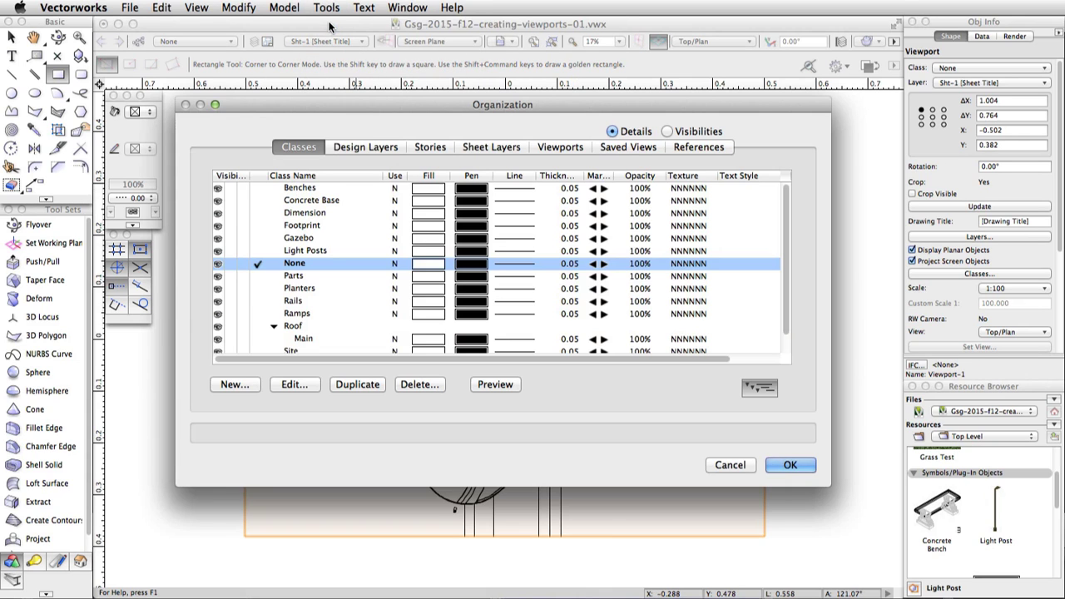
left_click(489, 146)
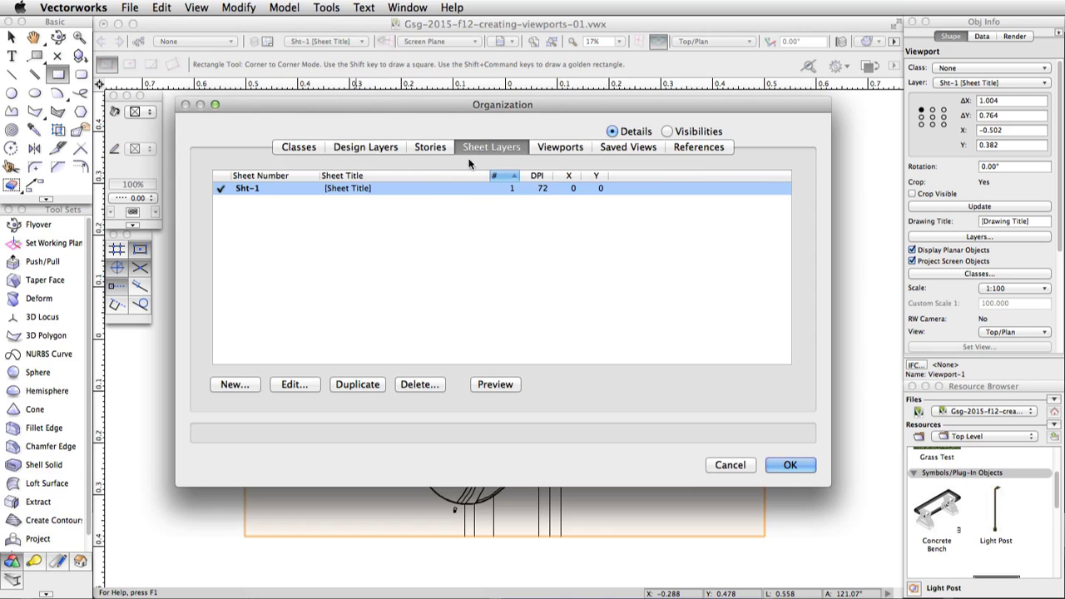
left_click(295, 384)
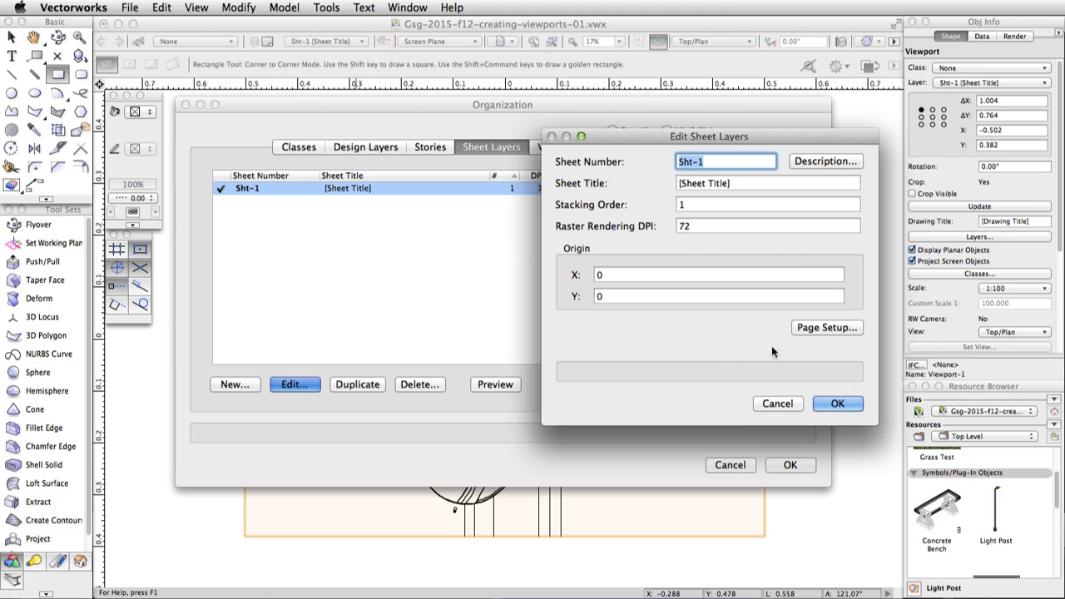
left_click(810, 328)
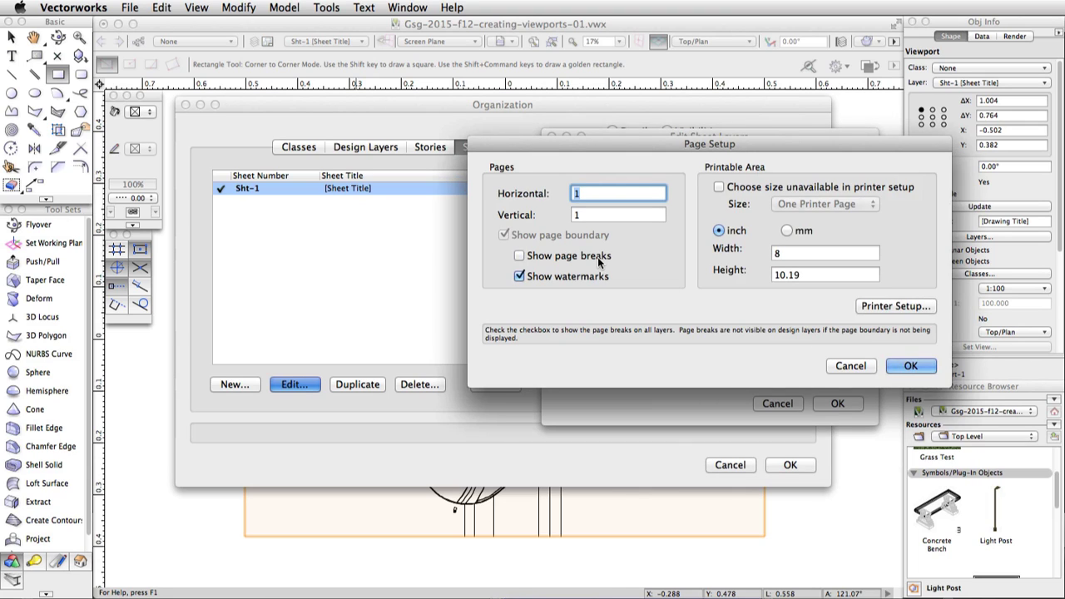
left_click(718, 189)
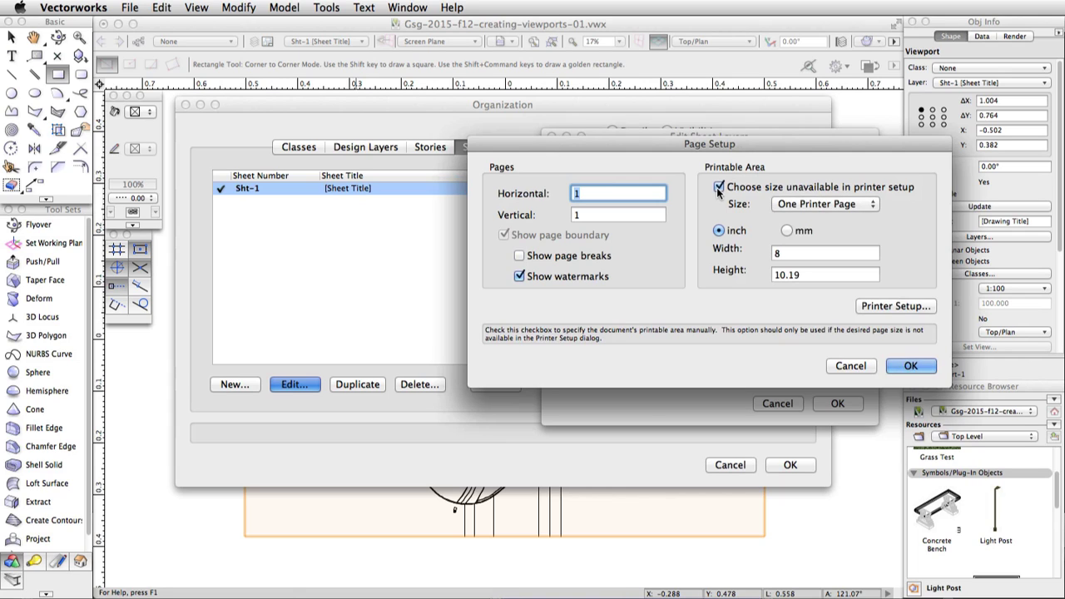
left_click(857, 205)
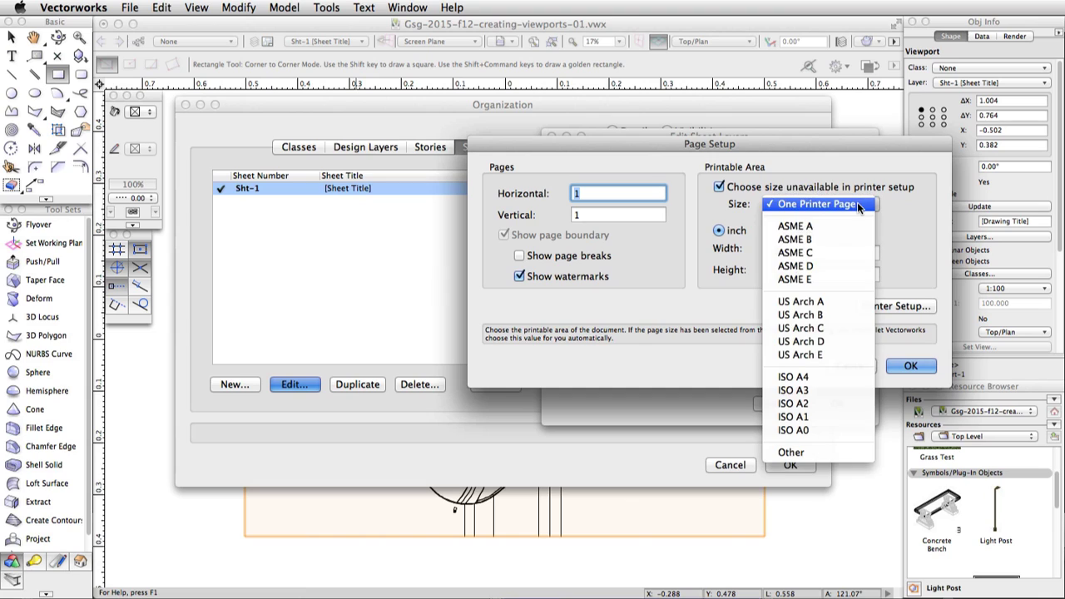
left_click(842, 266)
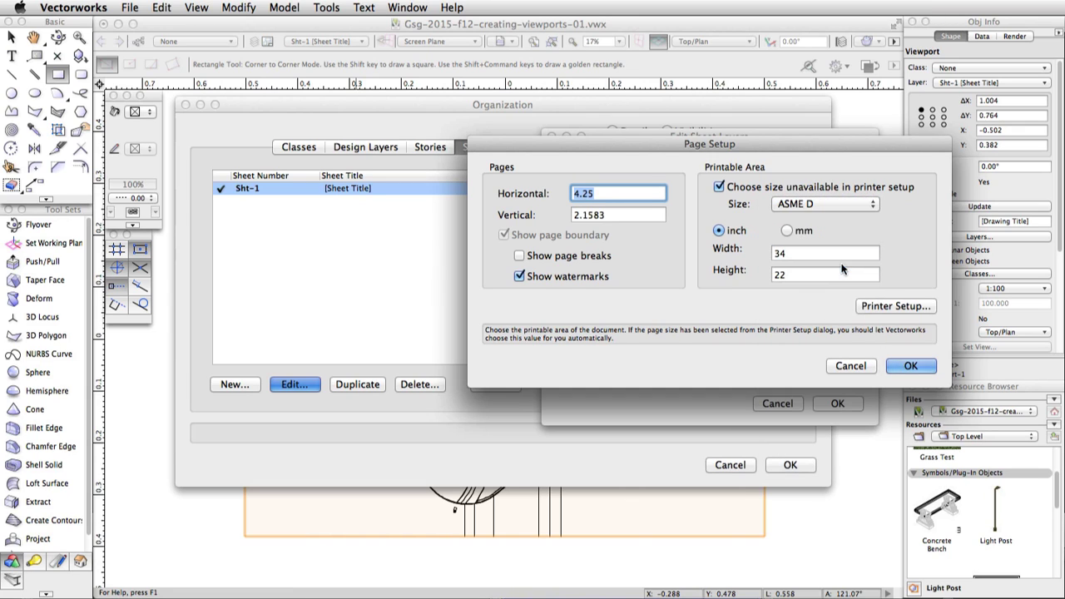
left_click(911, 367)
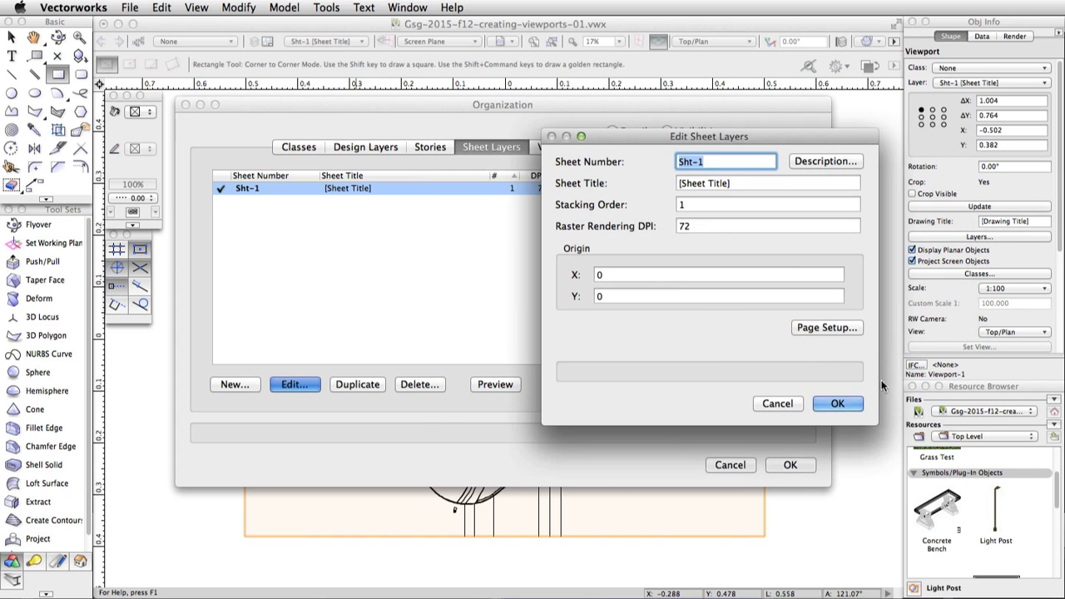
left_click(842, 402)
left_click(792, 464)
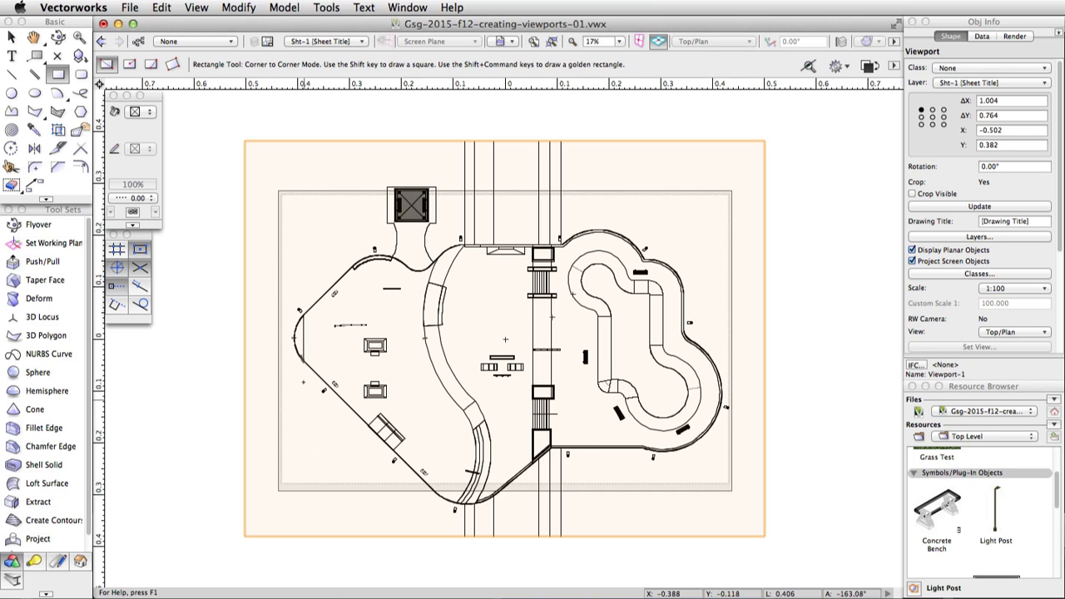
Step: Set Viewport-1 to a custom scale of 1:250 in Object Info
key("x")
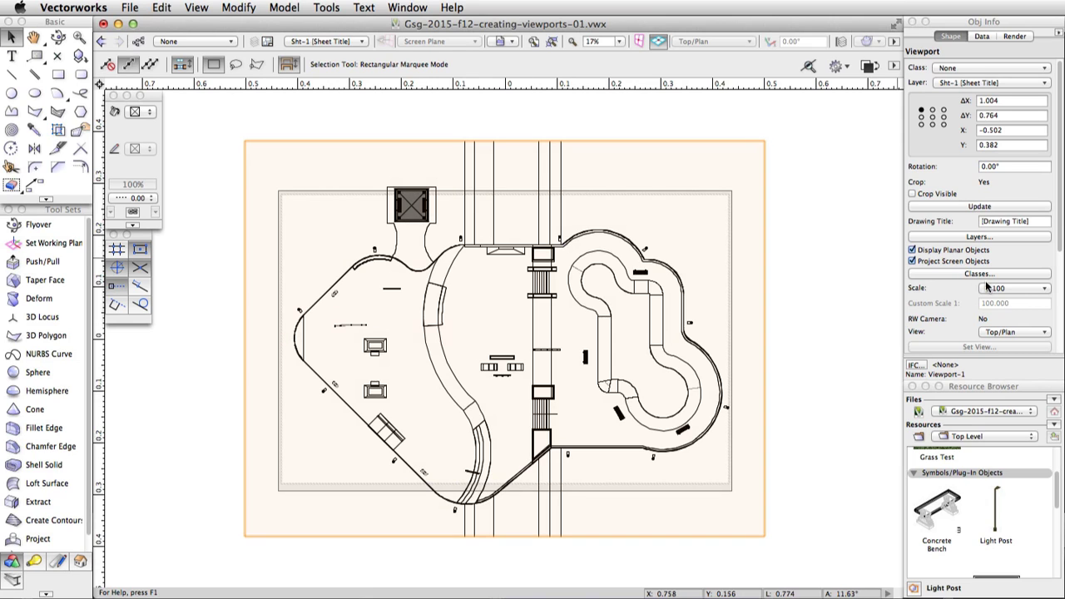
left_click(1029, 289)
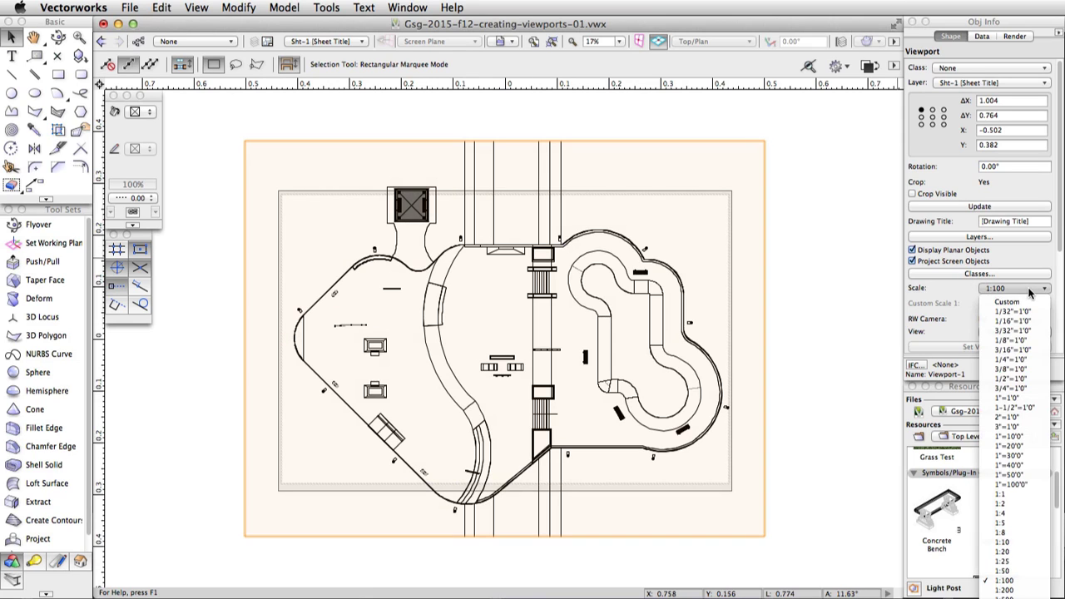
left_click(1017, 301)
type("250")
key("Return")
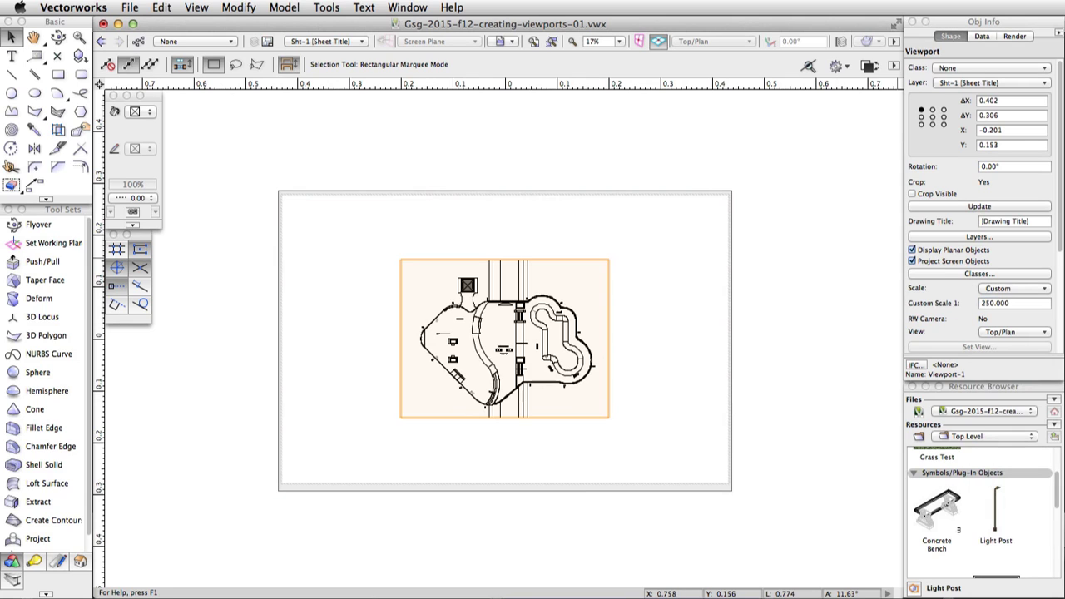
Step: Move the viewport to the sheet's upper-left corner and open its Classes settings
left_click_drag(500, 342, 401, 287)
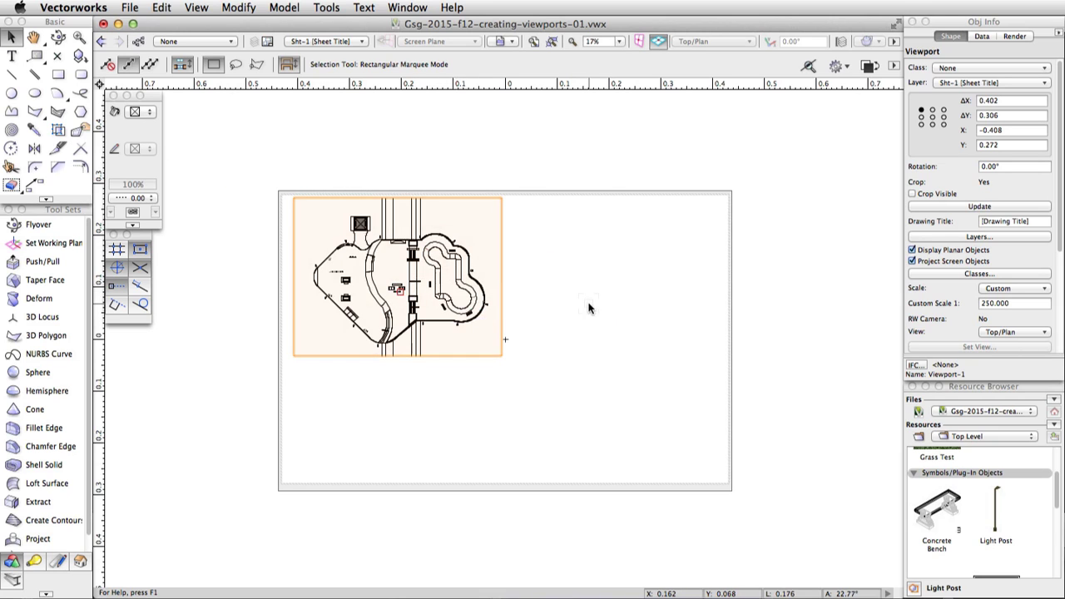
scroll(514, 347, "up", 3)
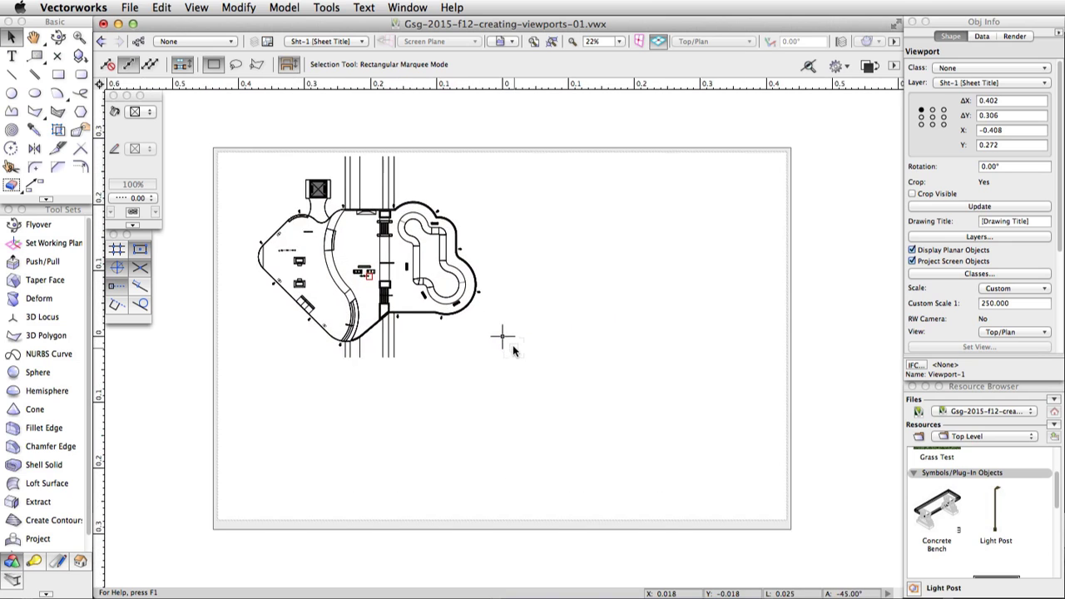
scroll(513, 350, "up", 1)
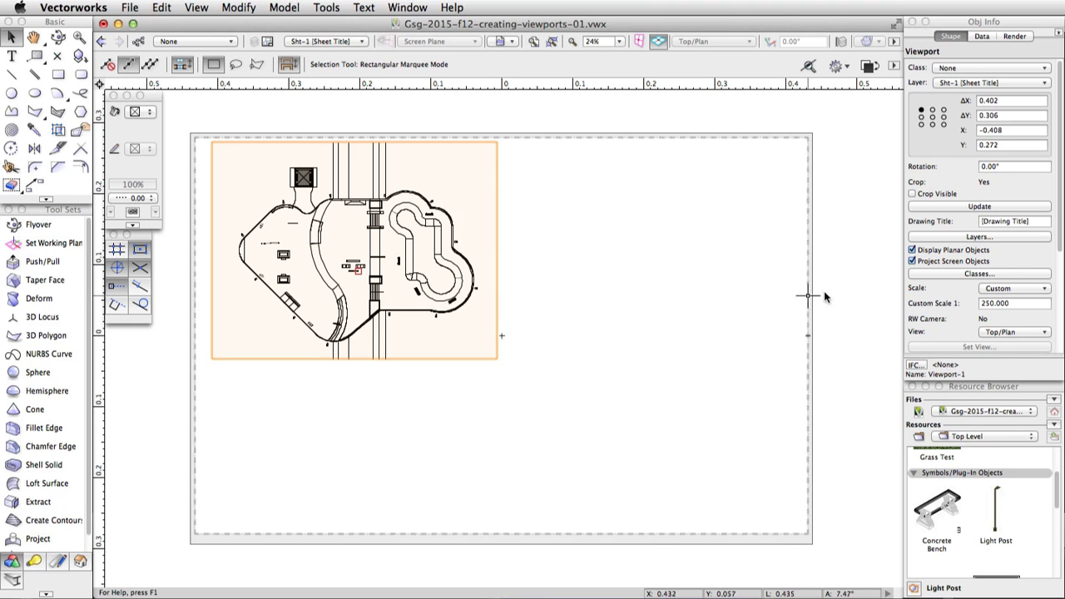
left_click(926, 277)
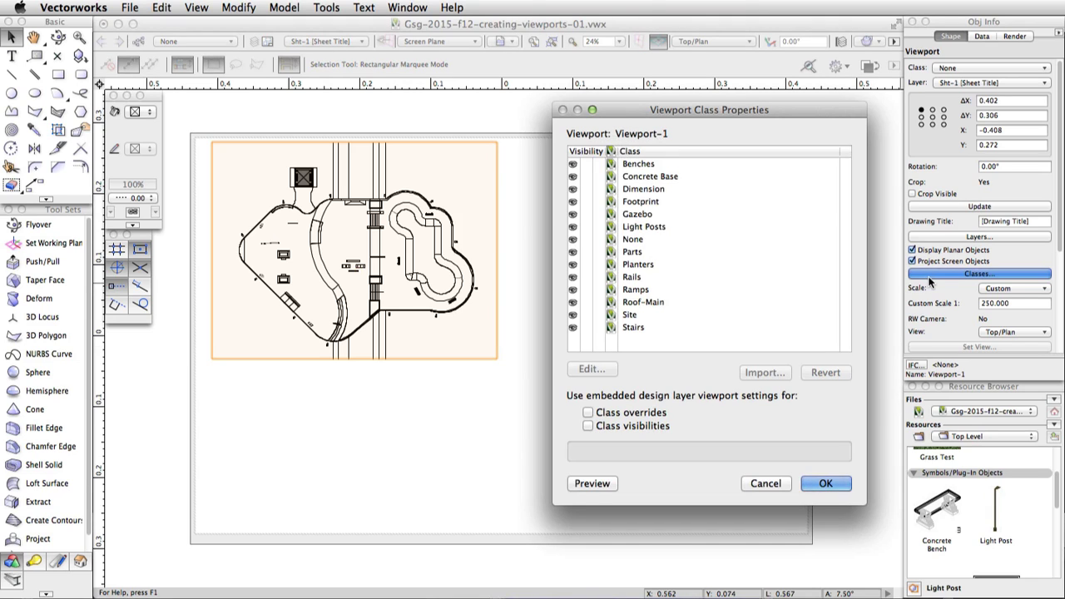
Step: Make the Site class invisible in Viewport-1, then review the document class list without changes
left_click(586, 314)
left_click(824, 485)
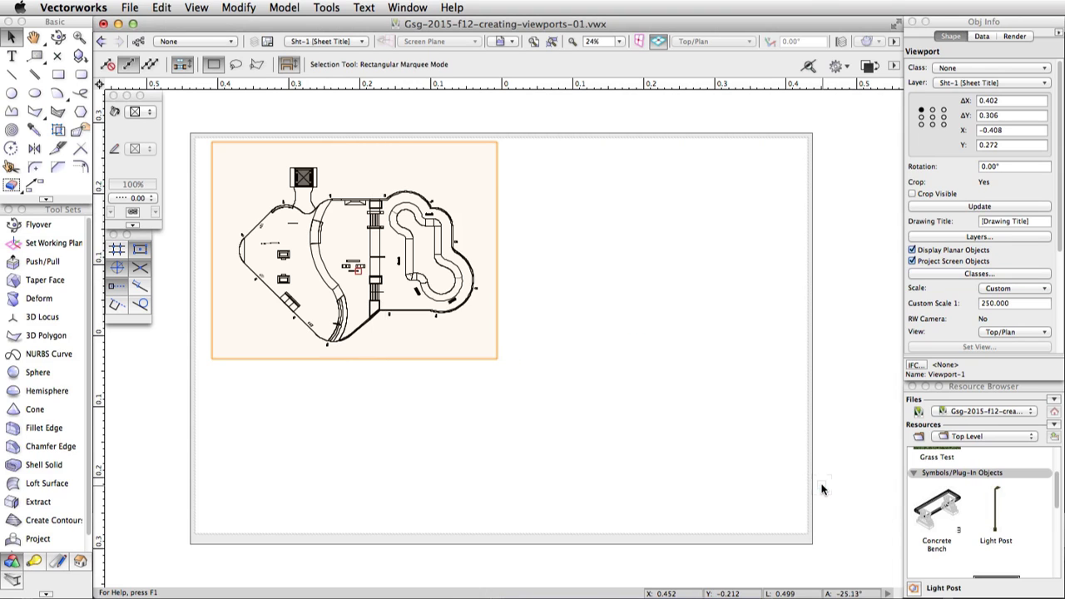
left_click(138, 42)
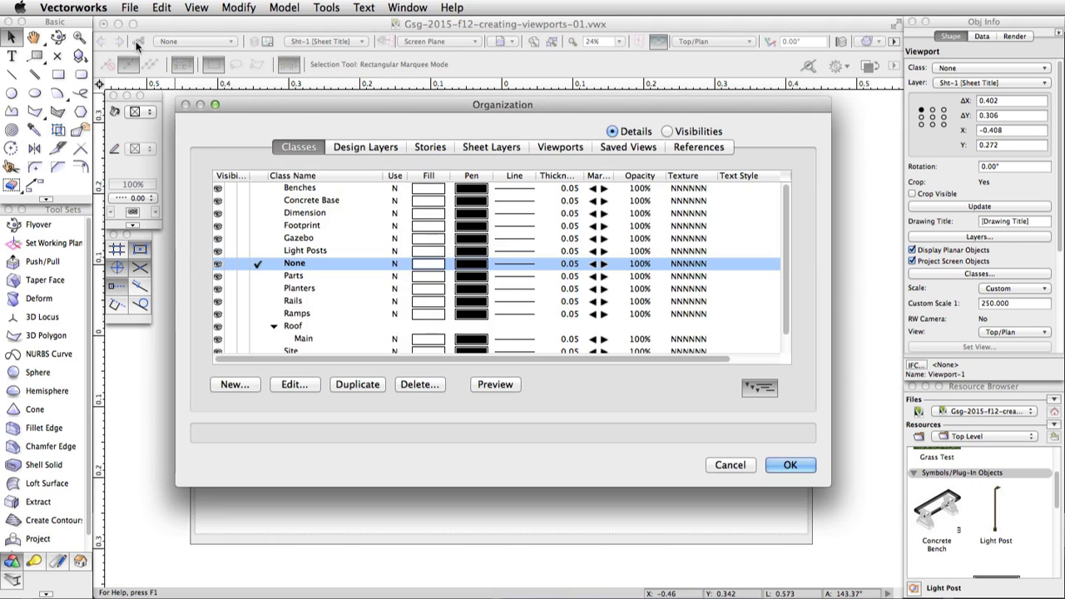
scroll(317, 326, "down", 2)
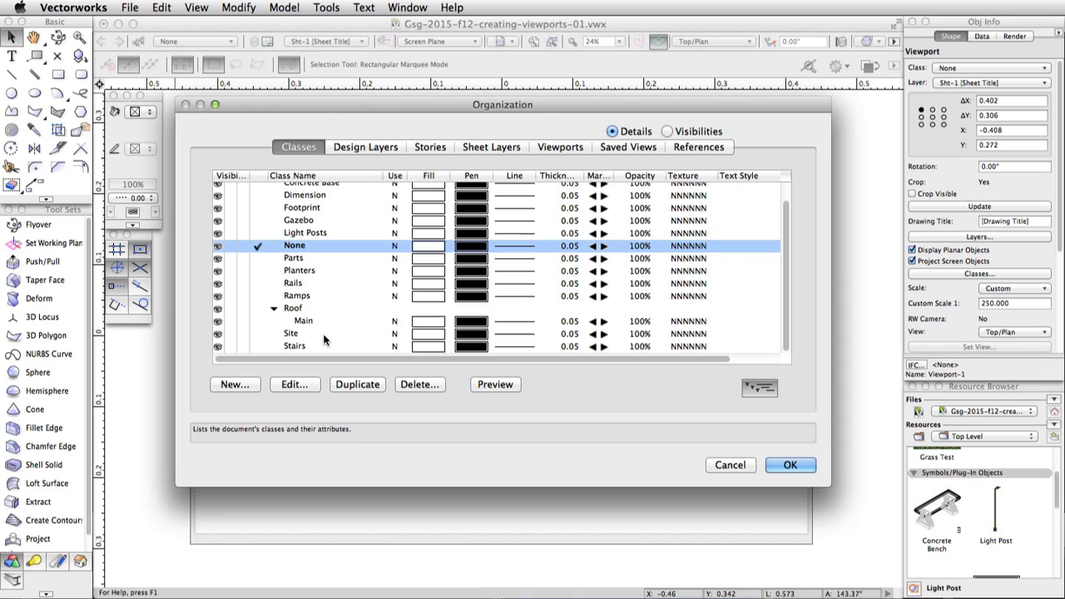
left_click(791, 465)
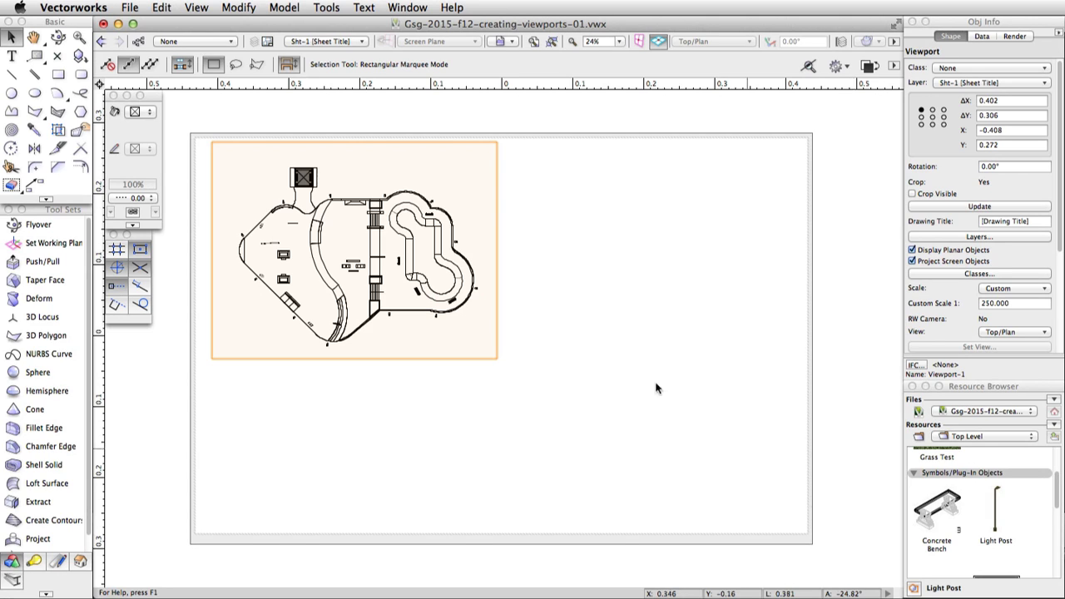
left_click(324, 43)
Step: On Design Layer-1, fly from Left Isometric to a low perspective and start View > Create Viewport
left_click(334, 106)
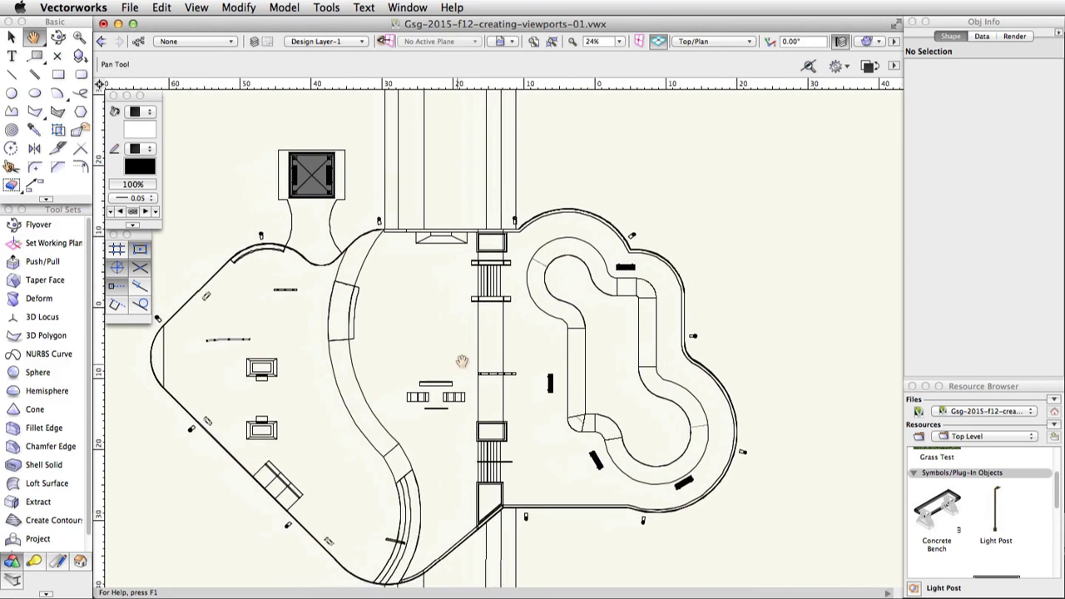
left_click(703, 42)
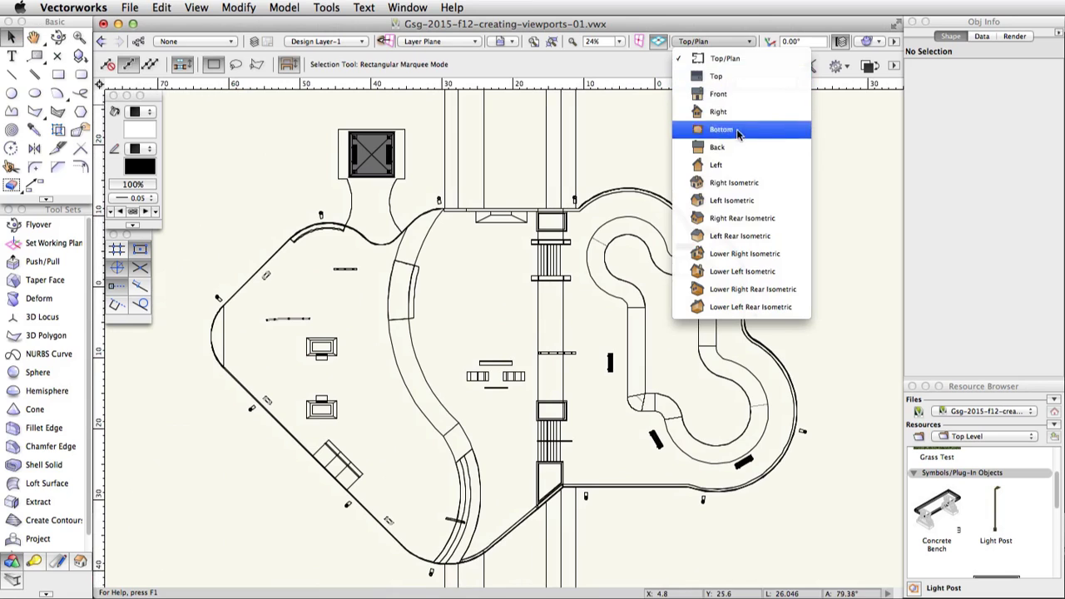
left_click(732, 201)
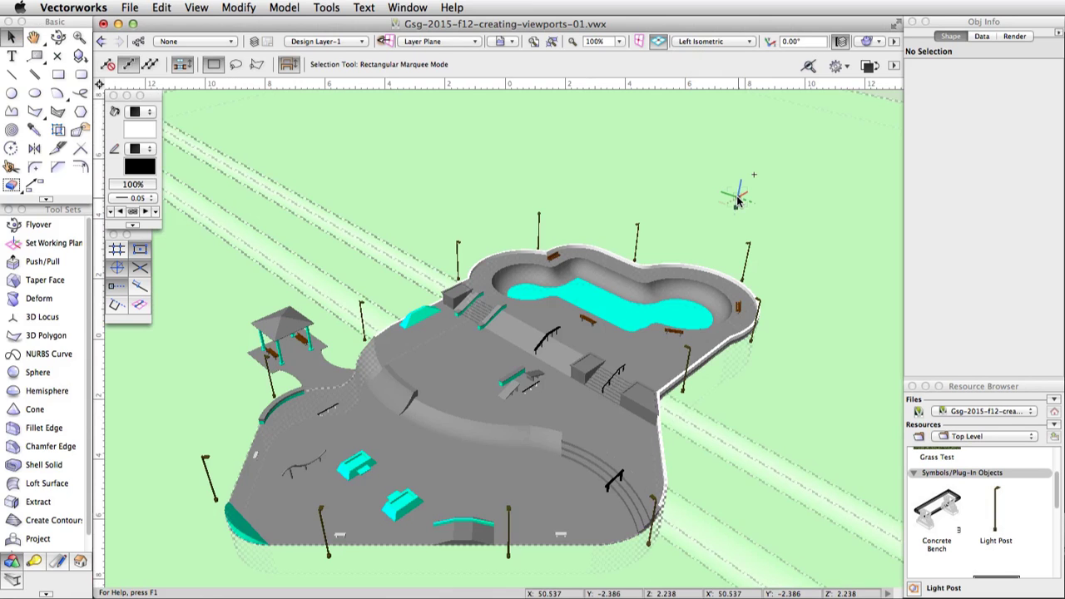
left_click(57, 36)
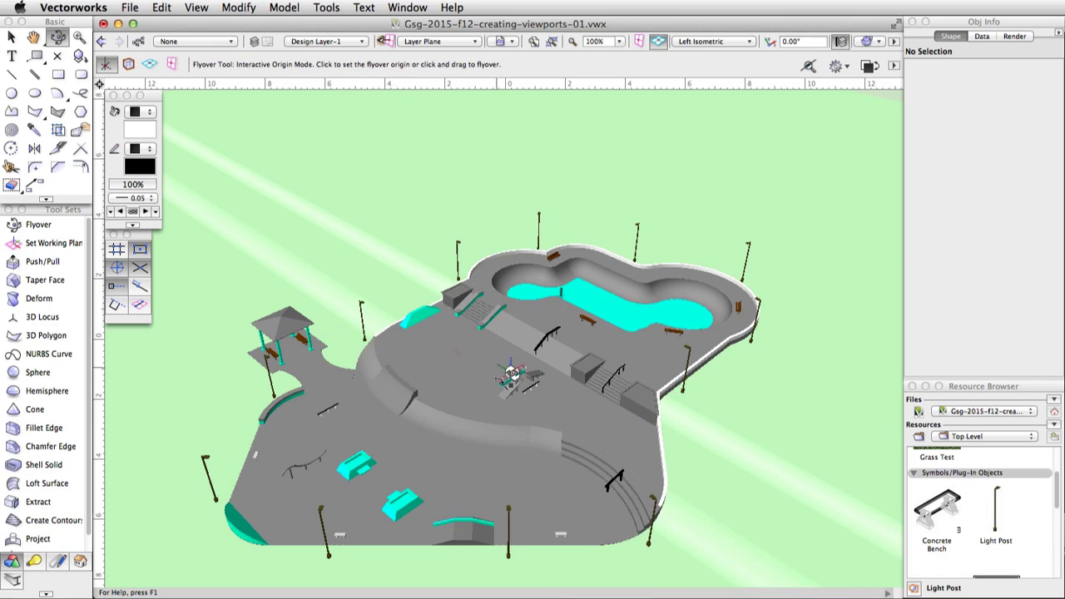
left_click_drag(516, 439, 501, 383)
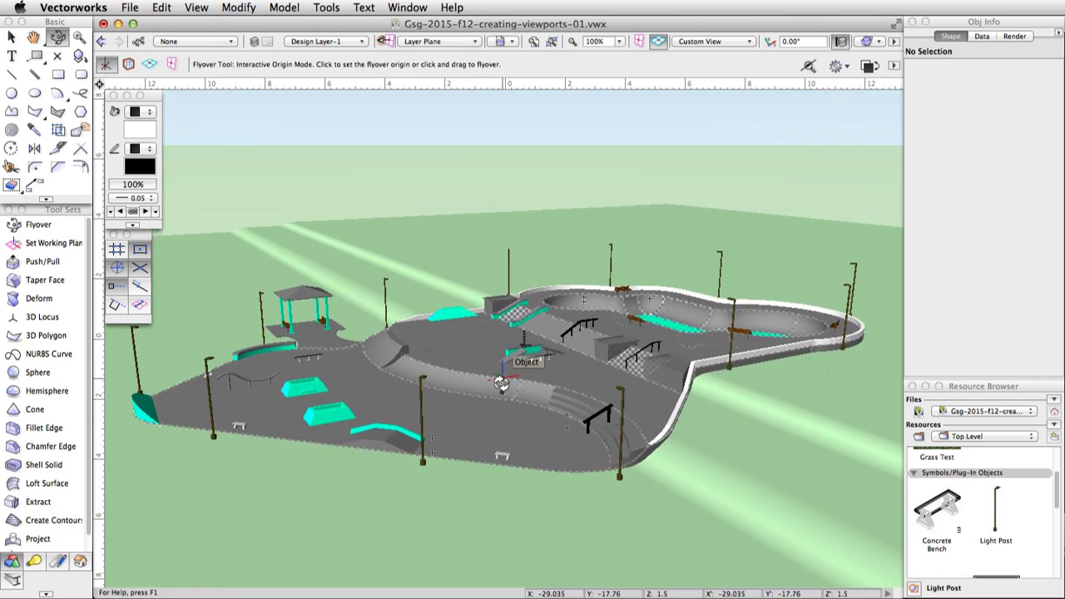
left_click(198, 7)
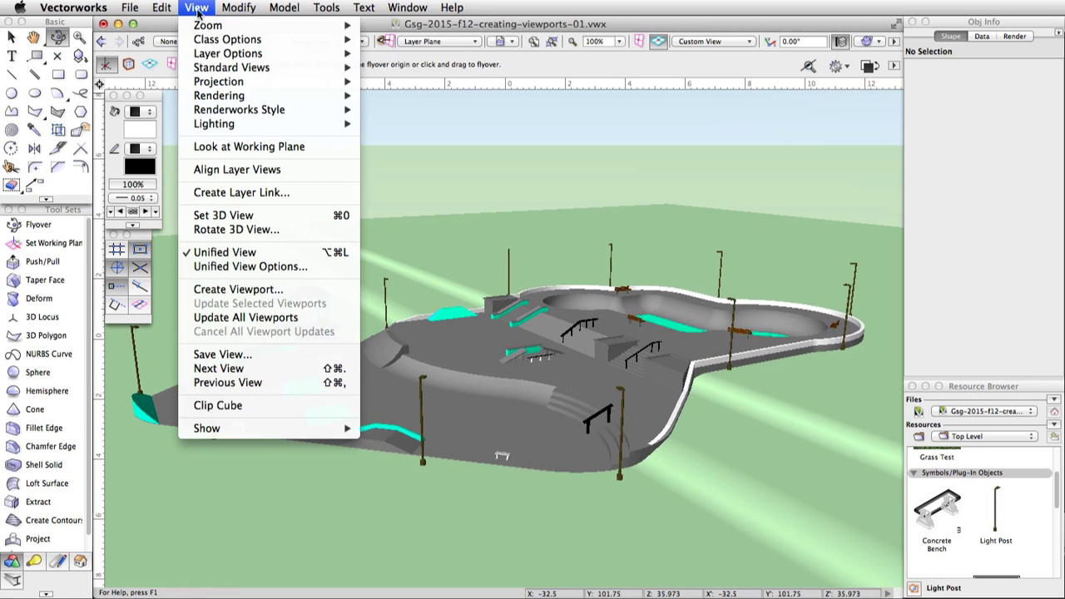
left_click(265, 292)
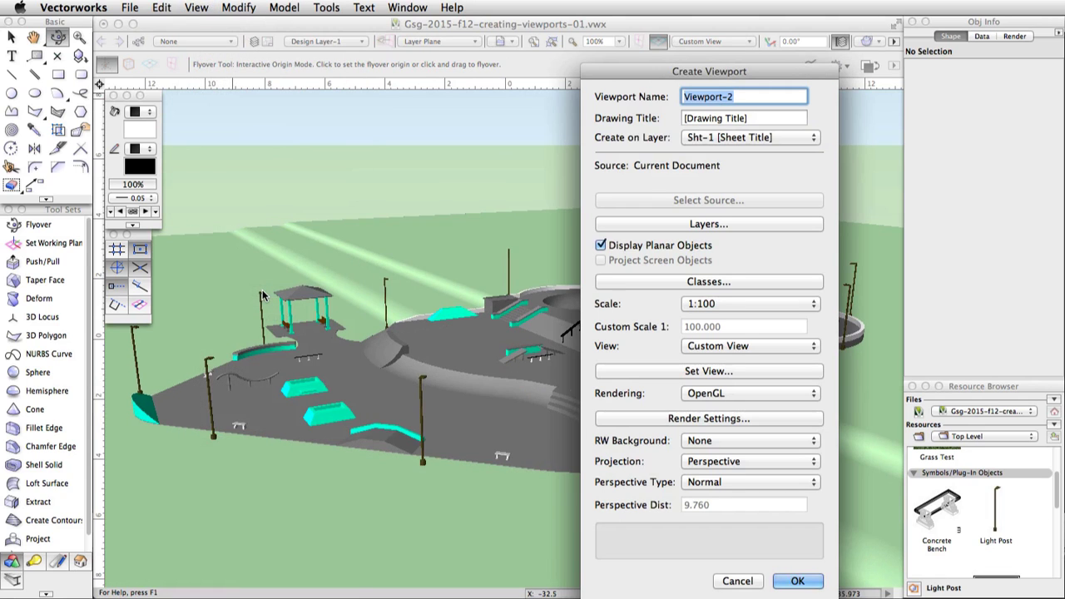
Step: Create Viewport-2 on Sht-1 and drag it to the sheet's lower-right corner
left_click(795, 581)
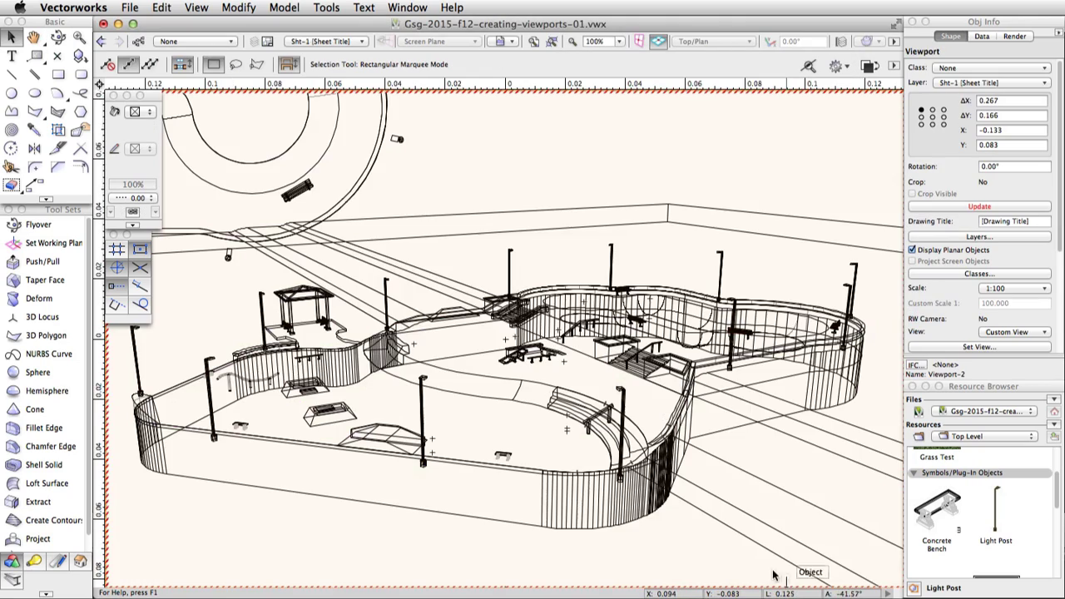
scroll(504, 369, "down", 6)
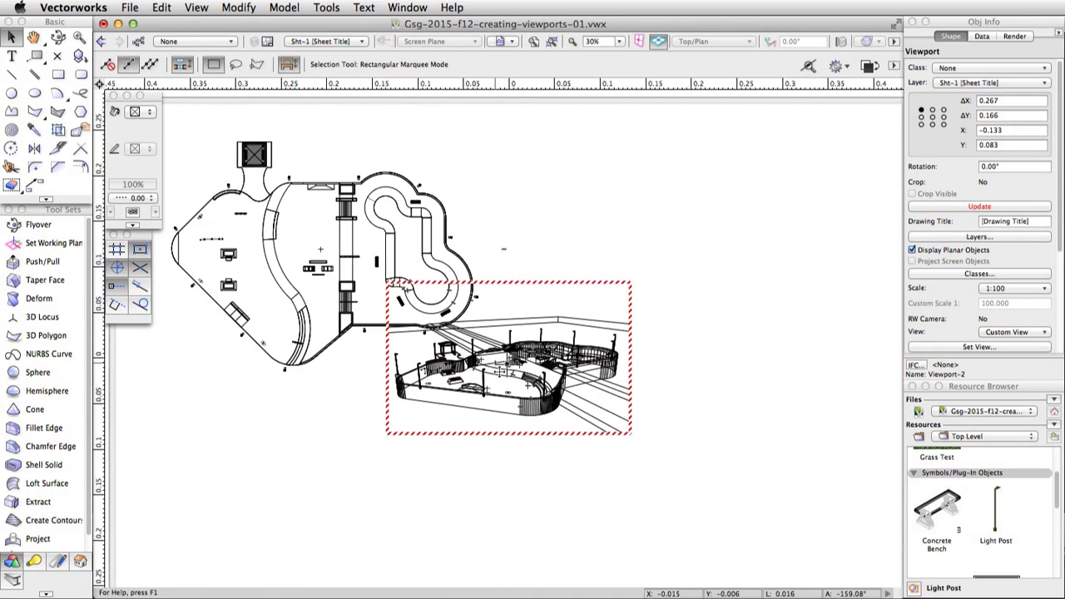
left_click_drag(505, 369, 703, 492)
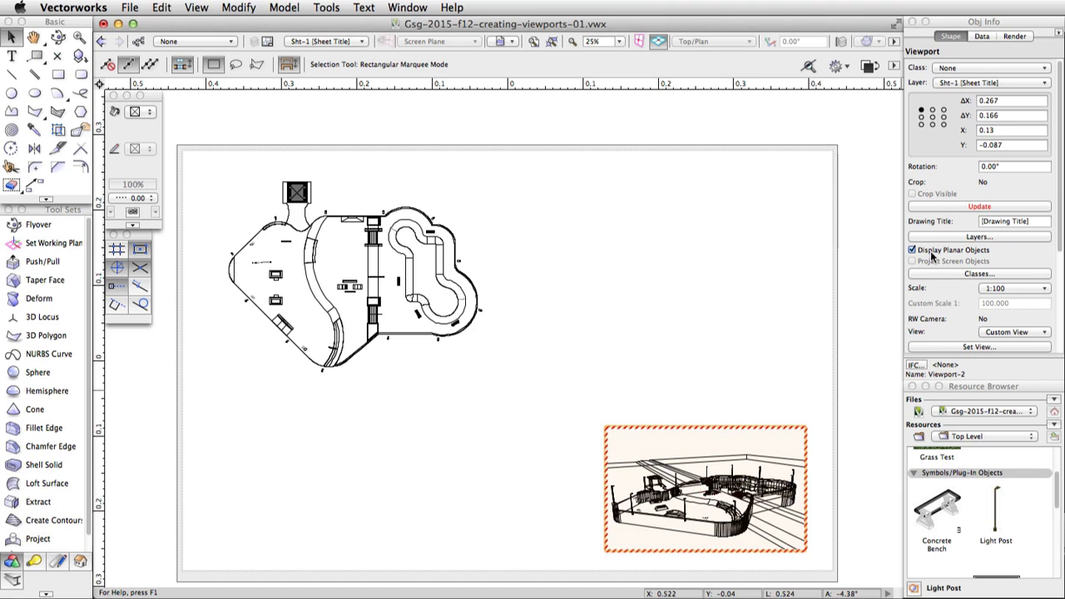
Step: Update Viewport-2 so it renders the park in shaded colour
left_click(1003, 210)
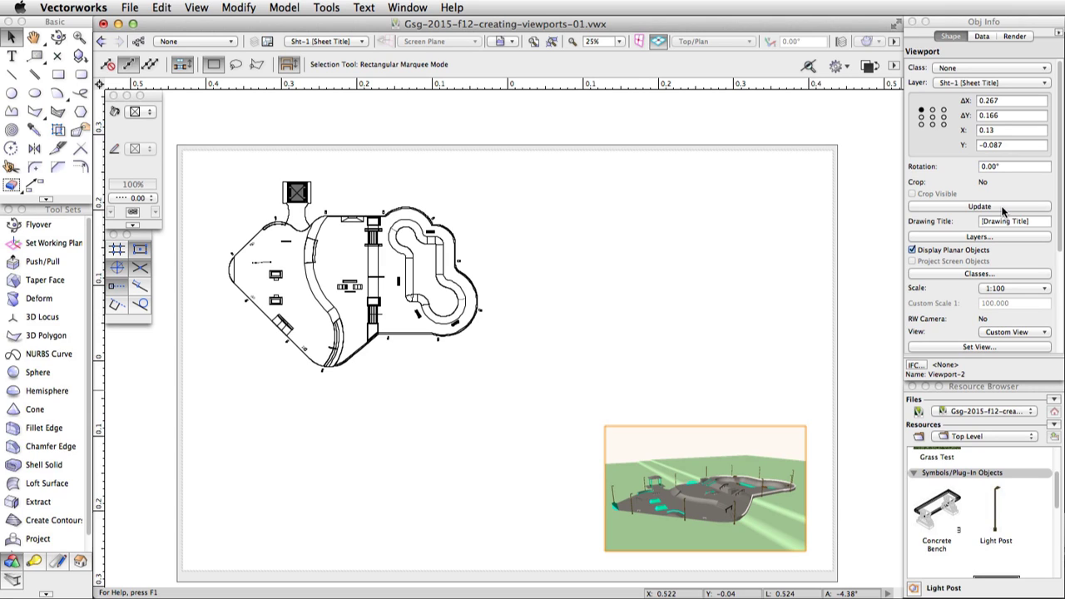
key("4")
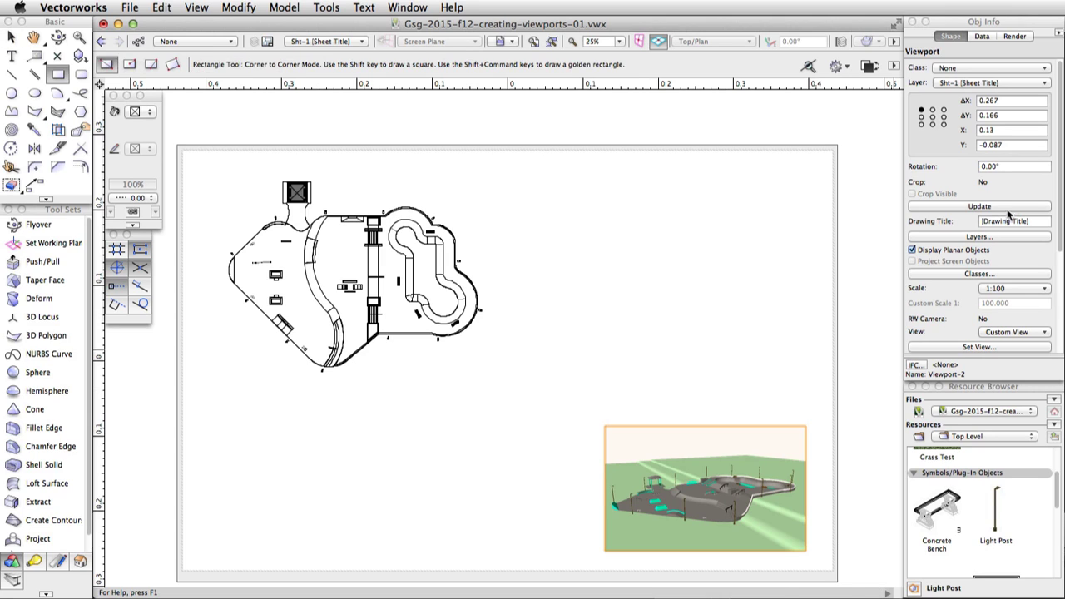
Step: Edit Viewport-2's crop, drawing a wide, shallow rectangle across the park
key("x")
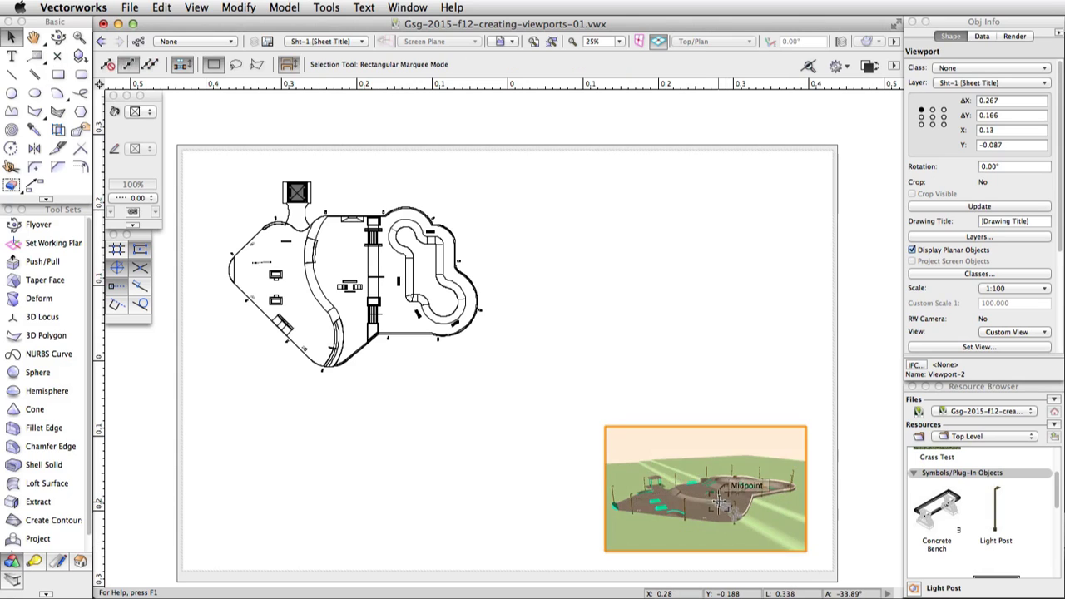
double_click(719, 499)
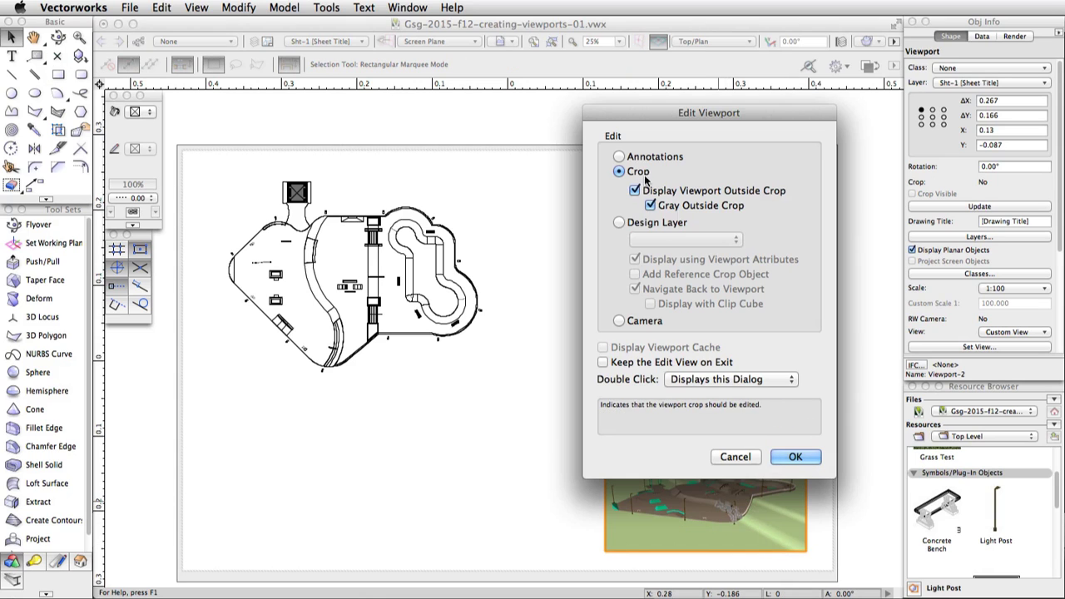
left_click(795, 457)
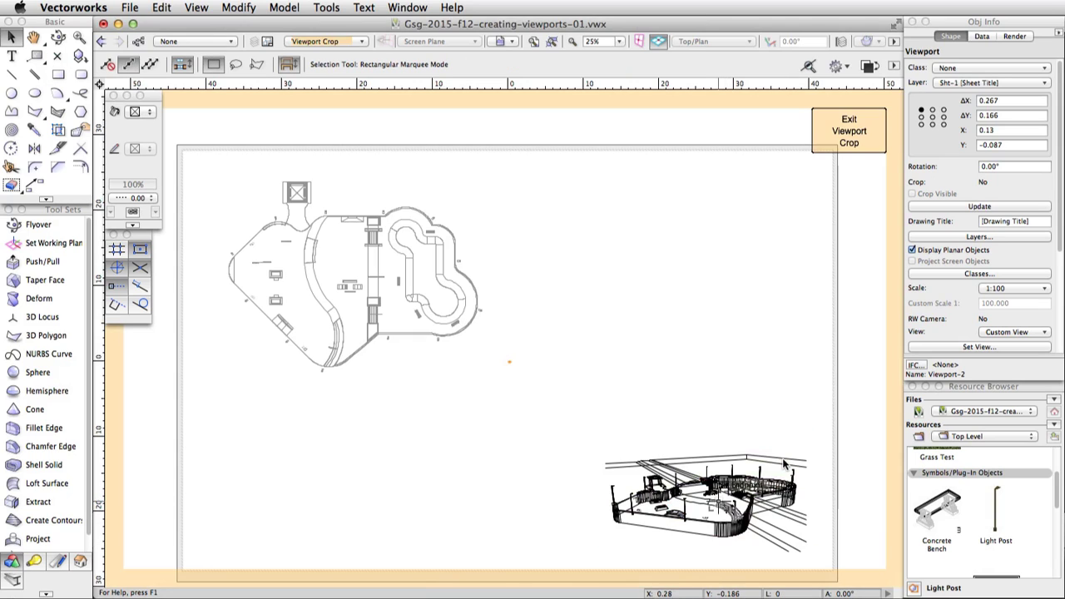
left_click(58, 74)
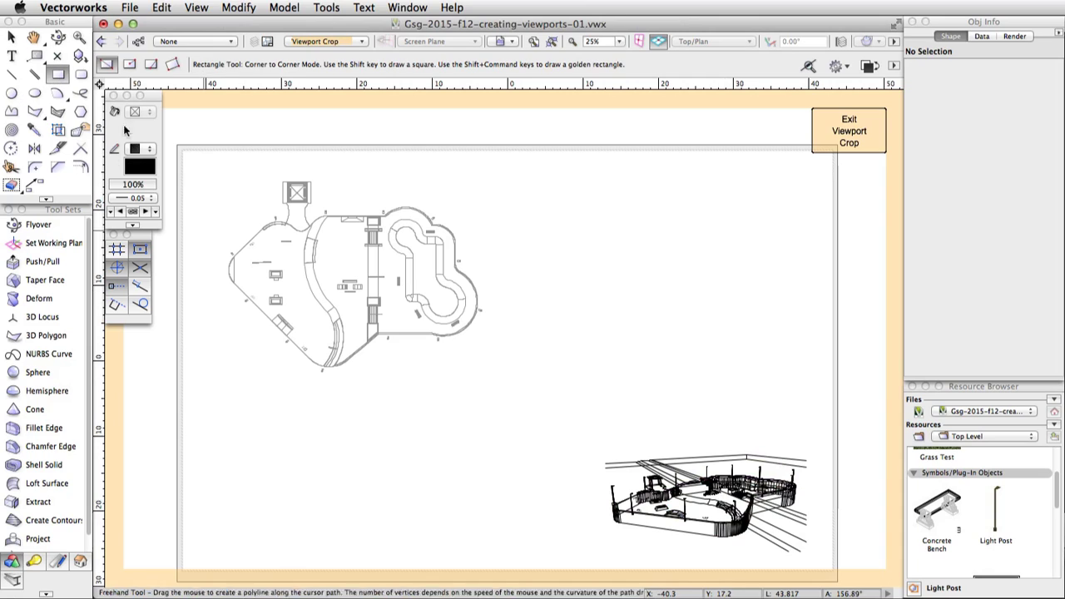
left_click(605, 467)
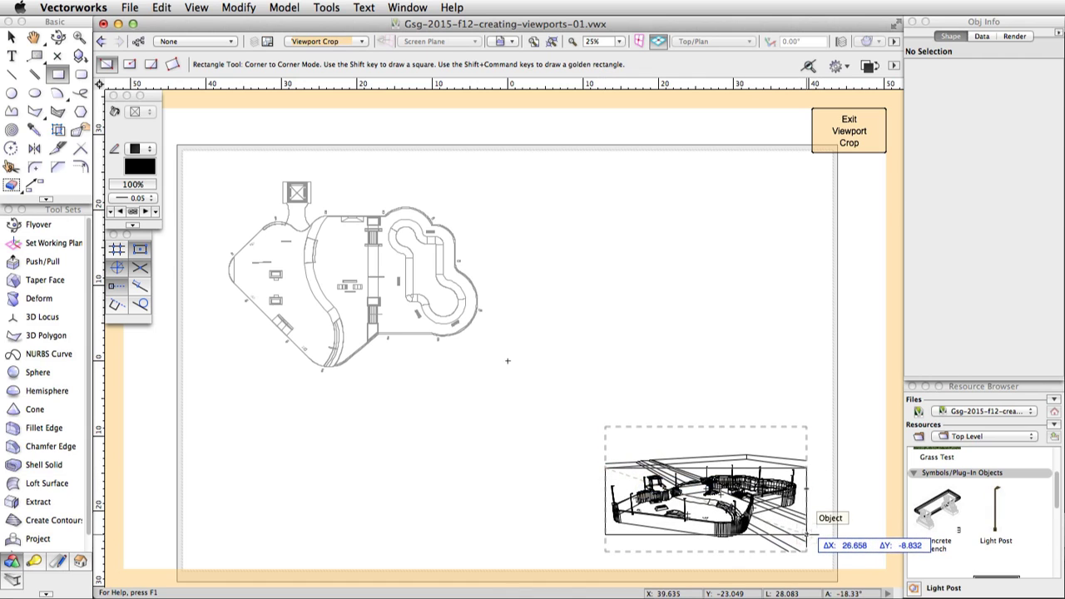
left_click(807, 534)
Step: Exit the viewport crop and update the cropped viewport's shaded render
left_click(849, 138)
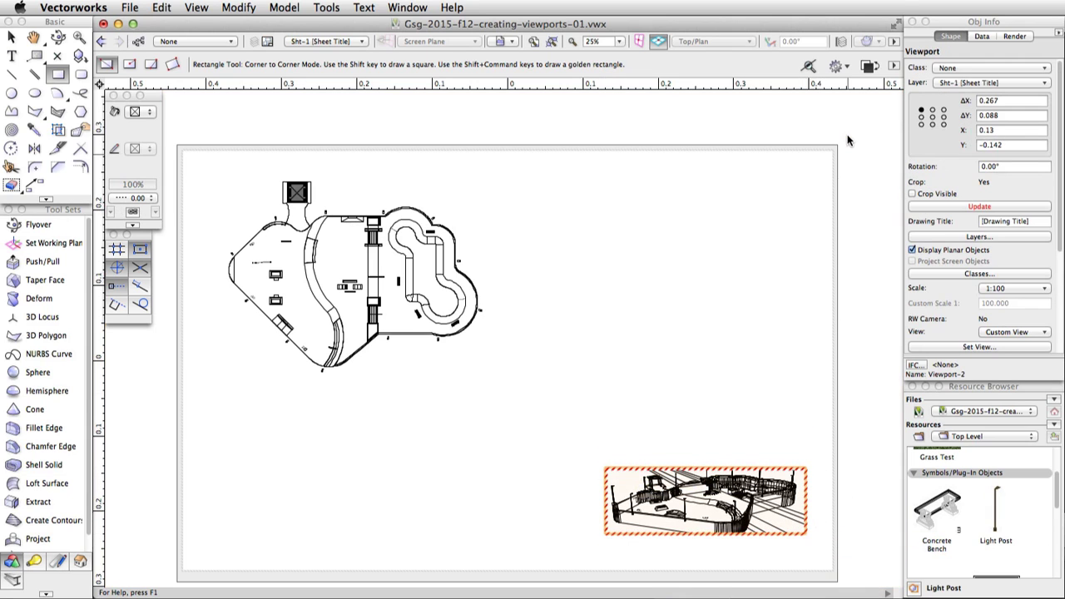
left_click(933, 208)
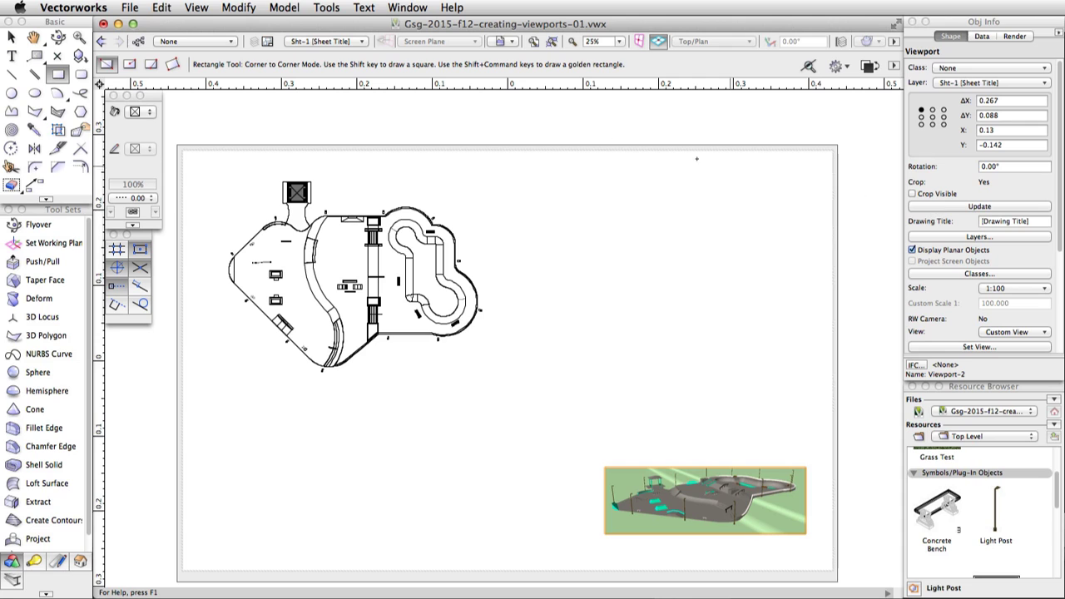
left_click(345, 42)
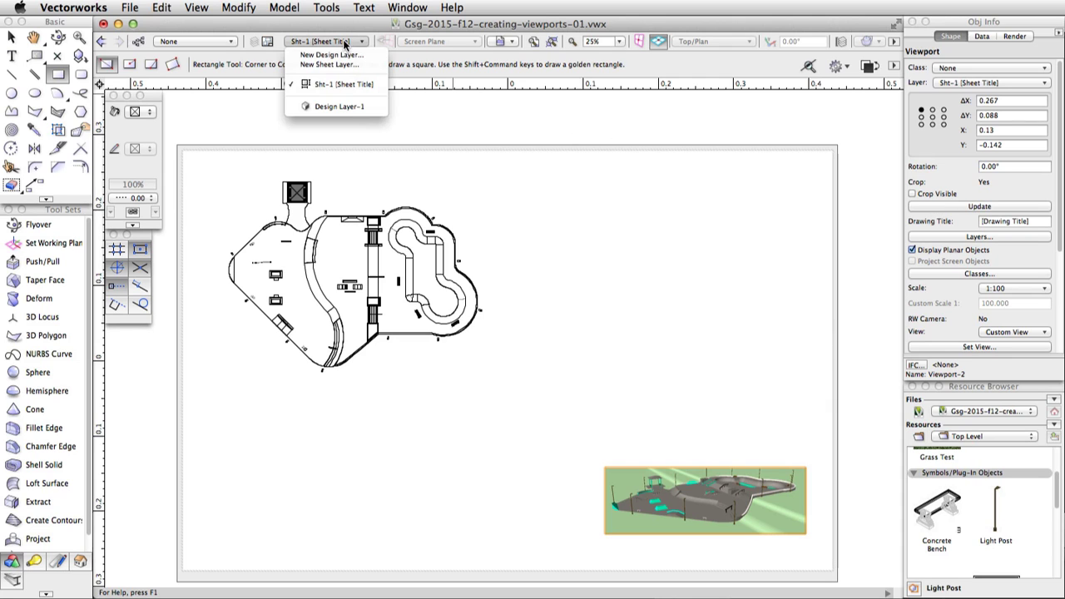
Step: Switch to Design Layer-1 and set the Left Rear Isometric view
left_click(350, 106)
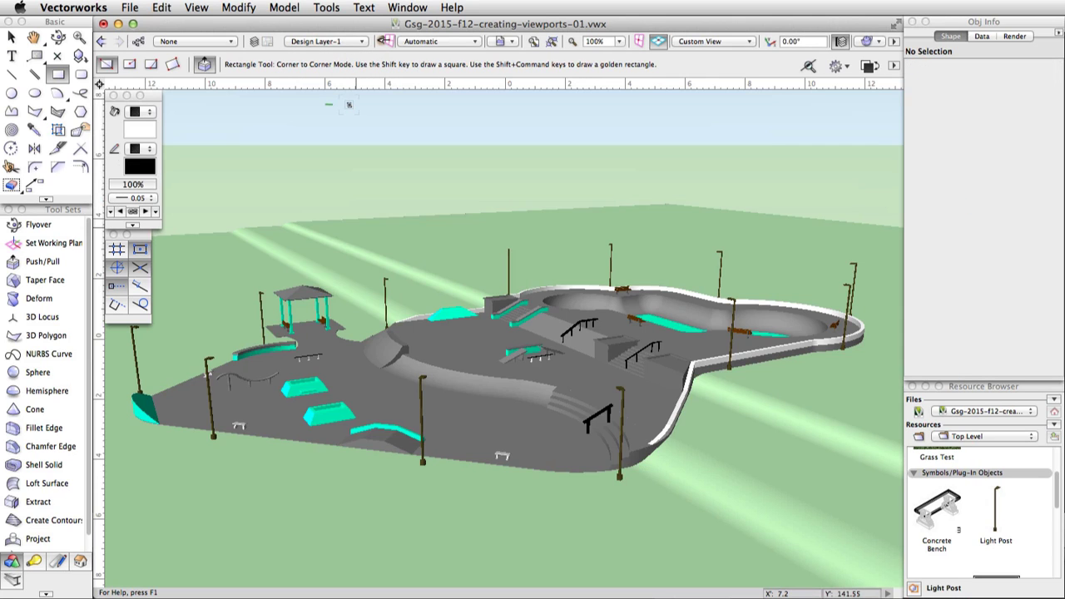
left_click(678, 44)
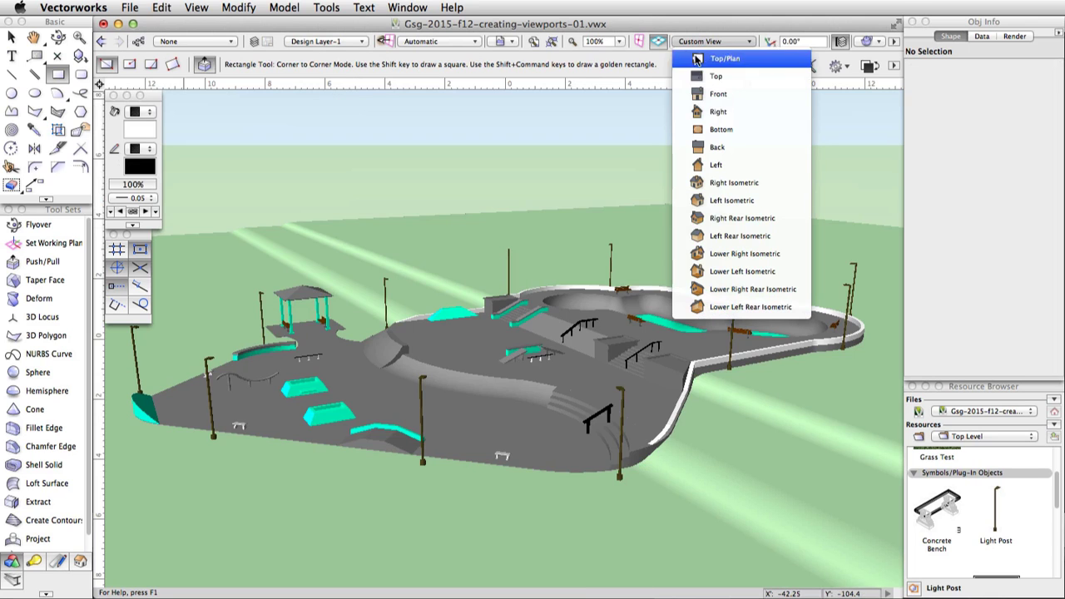
left_click(736, 236)
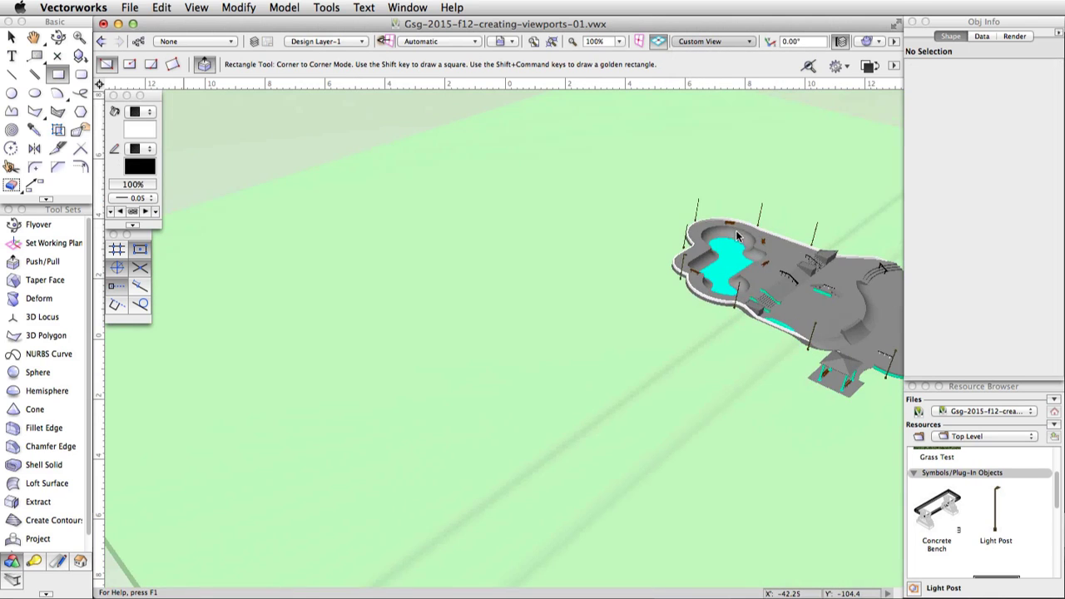
Step: Fly, pan and zoom to a low close-up of the pavilion and its benches
left_click(59, 37)
left_click_drag(835, 331, 533, 311)
key("space")
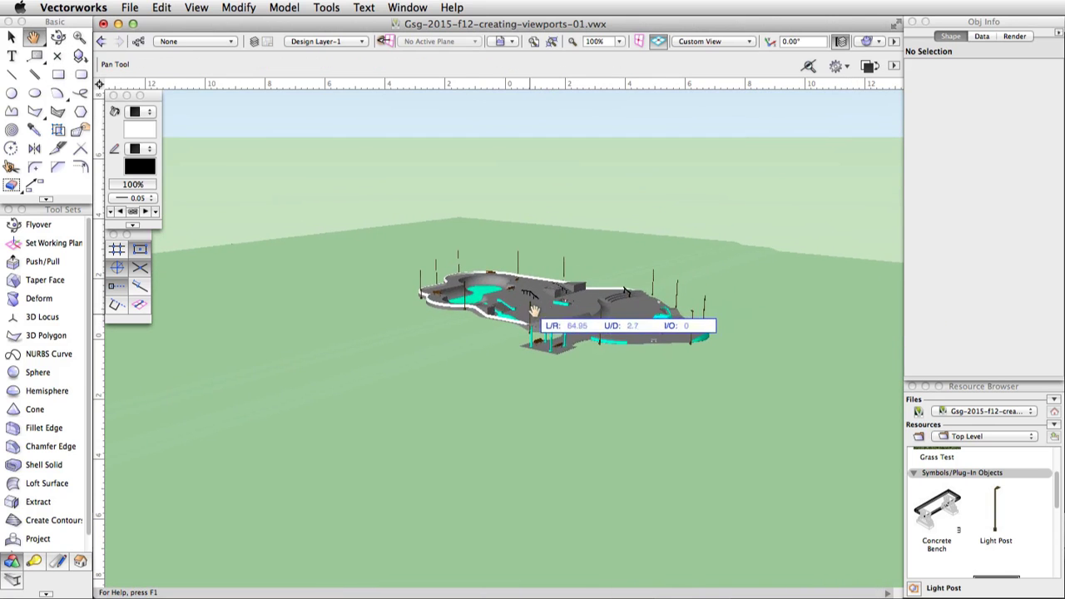
scroll(525, 333, "up", 6)
left_click_drag(515, 361, 537, 341)
scroll(507, 337, "up", 3)
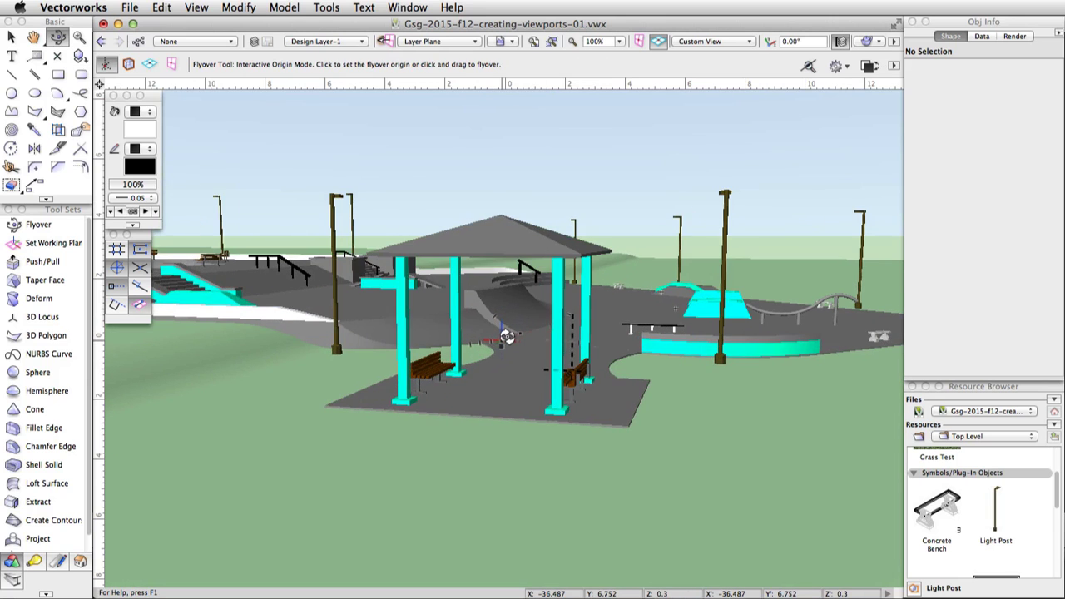
scroll(507, 337, "up", 3)
scroll(506, 337, "down", 3)
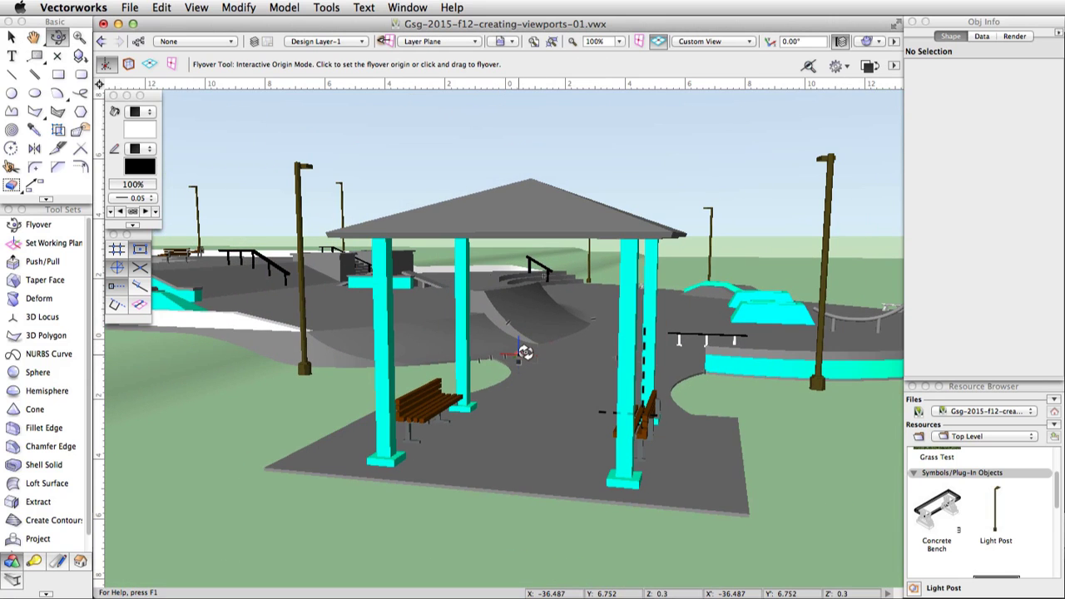
left_click(200, 7)
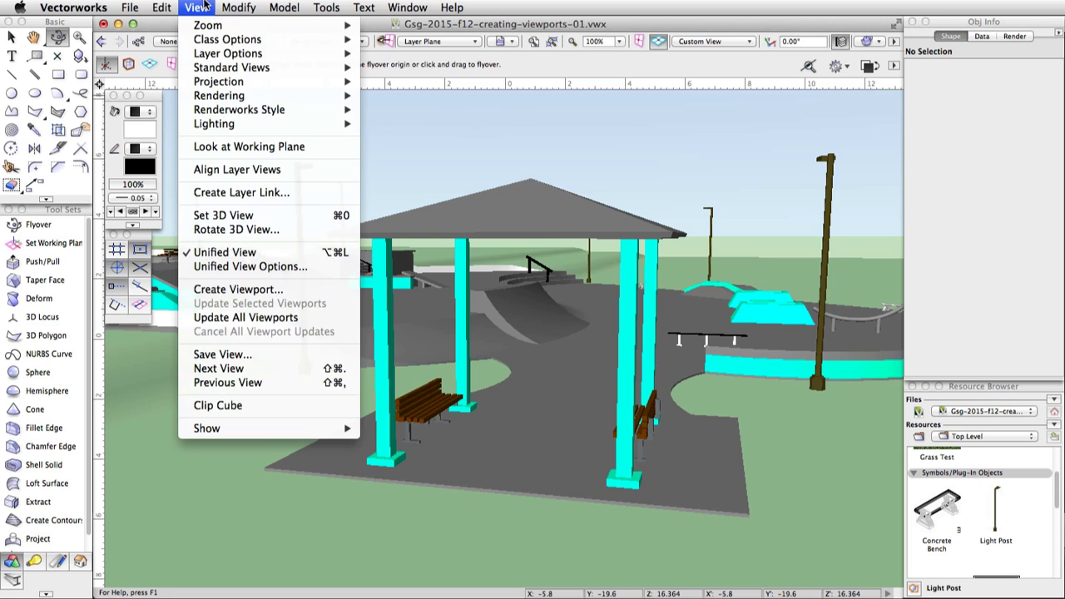
Step: Create Viewport-3 from the gazebo perspective and move it to the sheet's top right
left_click(242, 289)
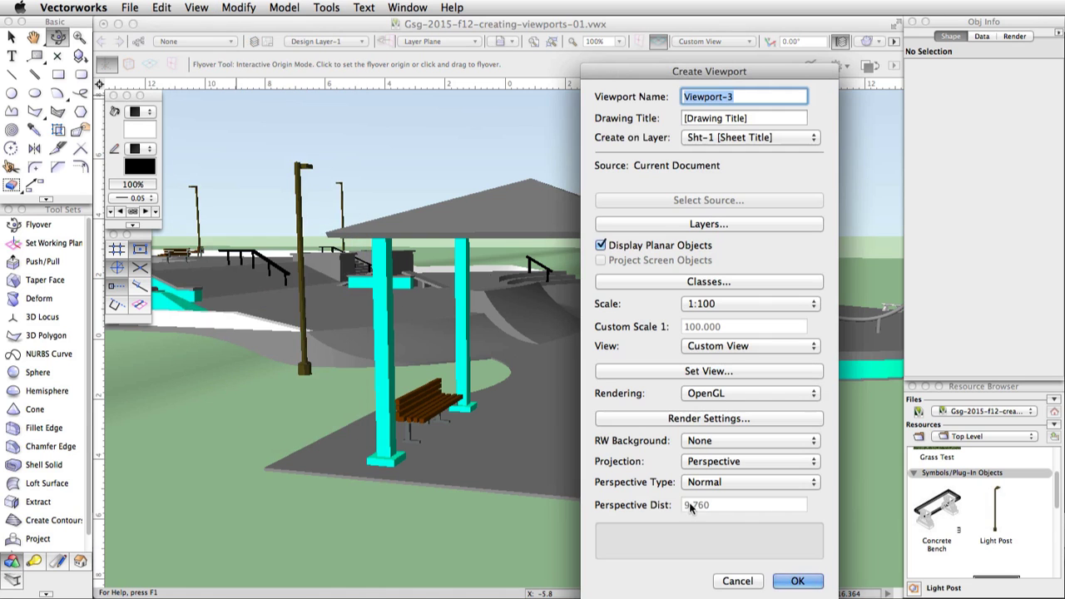
left_click(797, 581)
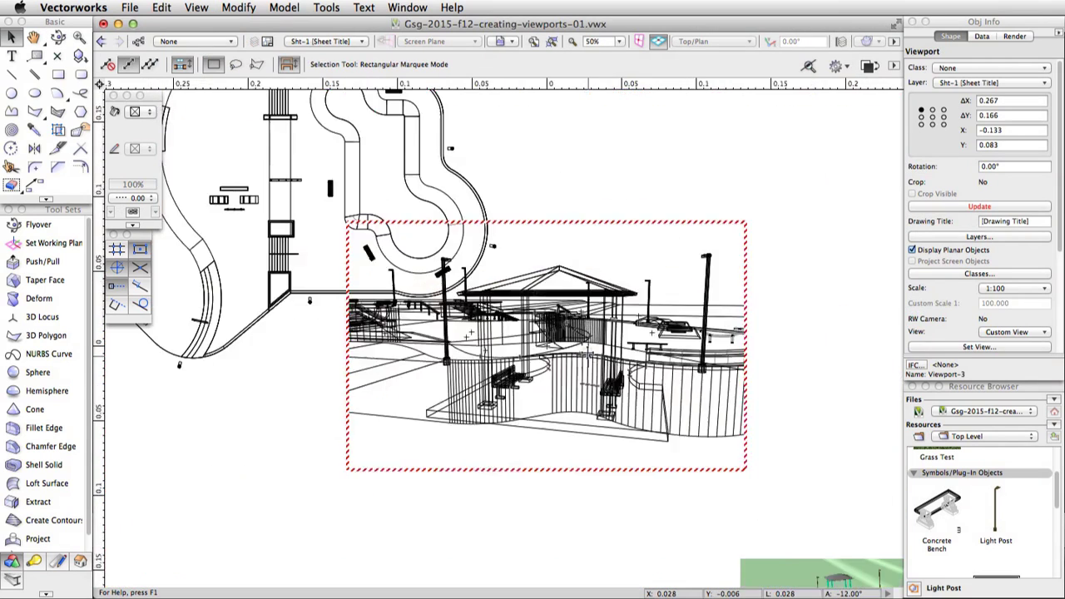
scroll(581, 360, "down", 4)
left_click_drag(579, 346, 706, 274)
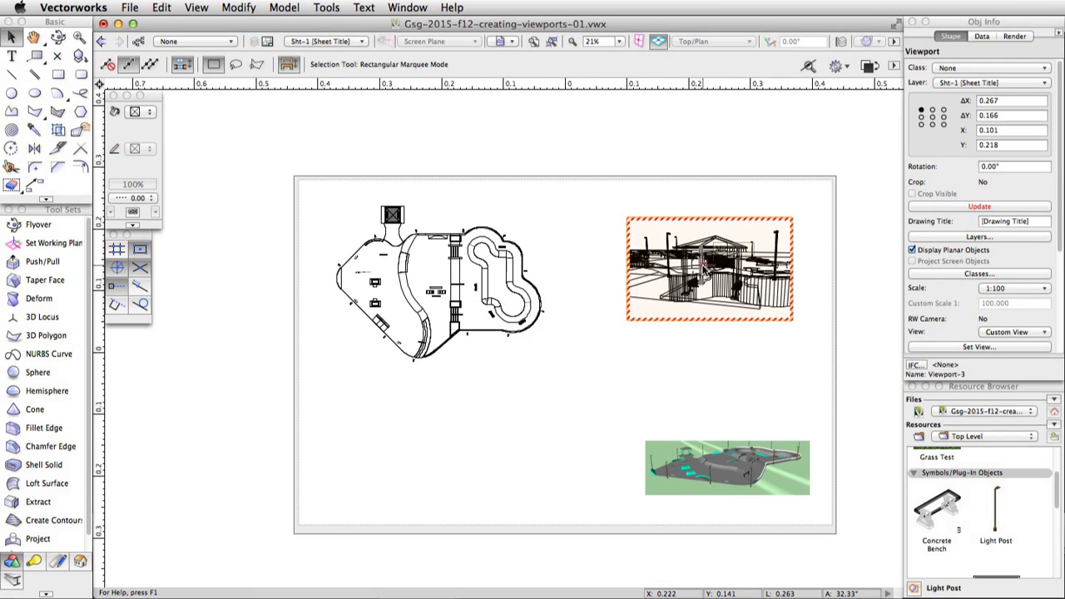
Step: Crop Viewport-3 with a rectangle tightly framing the pavilion and benches
double_click(706, 265)
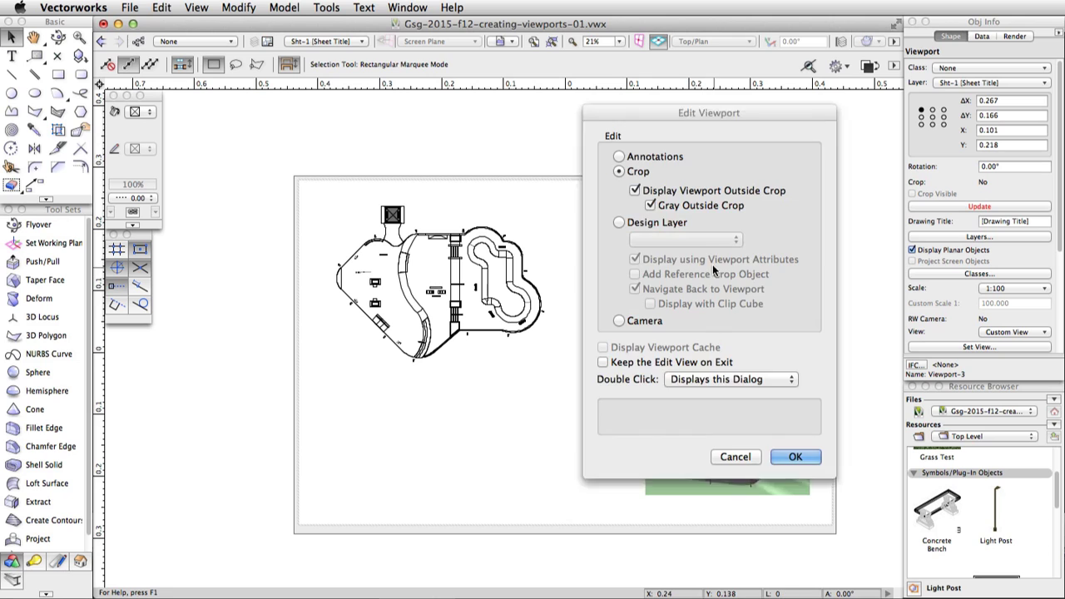
left_click(795, 457)
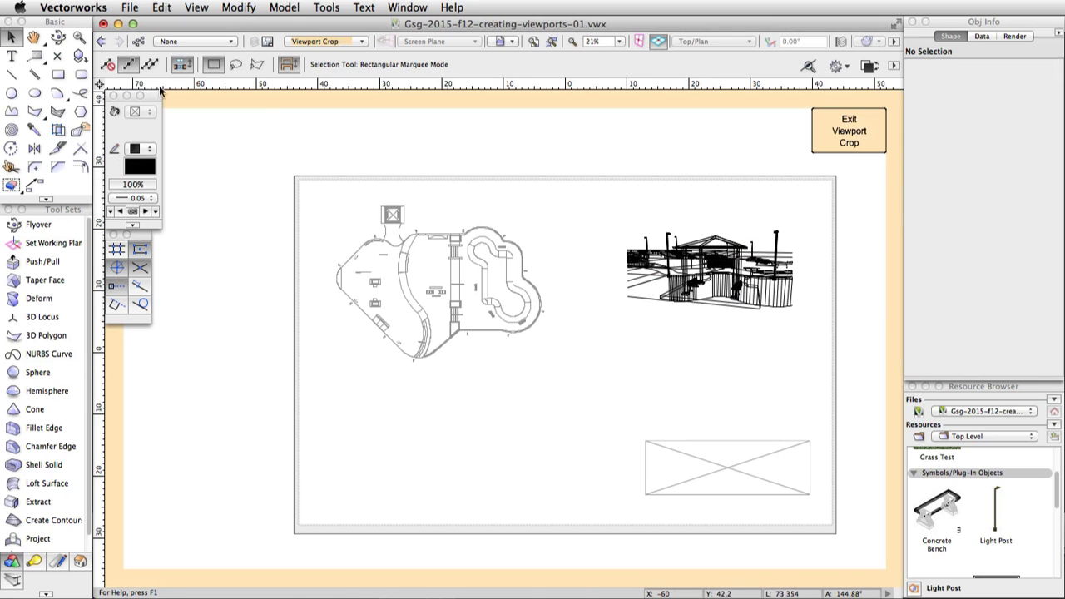
left_click(57, 74)
left_click(667, 234)
left_click(760, 308)
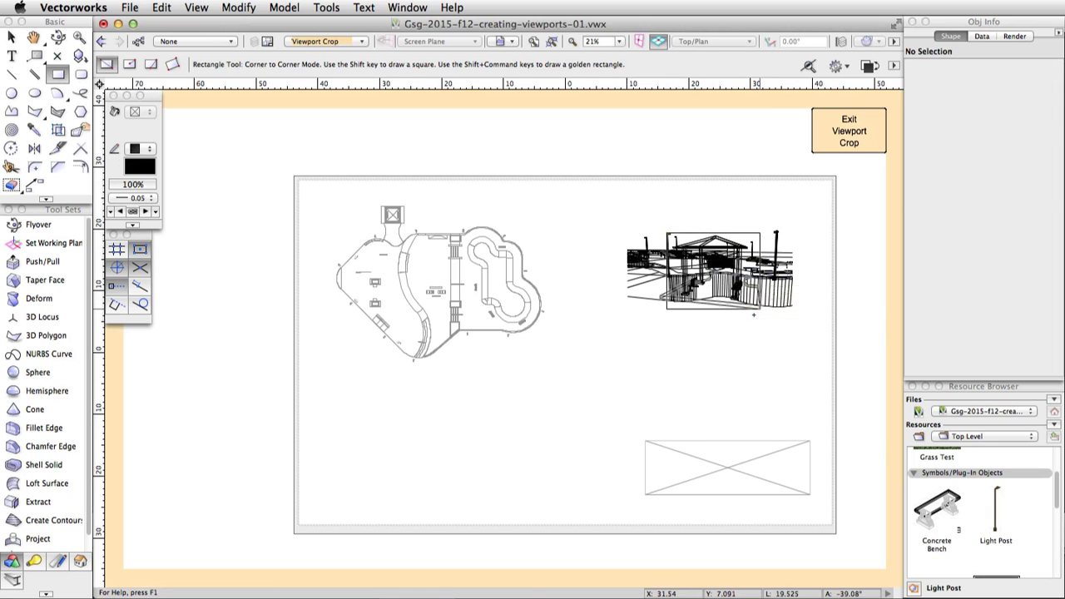
left_click(847, 141)
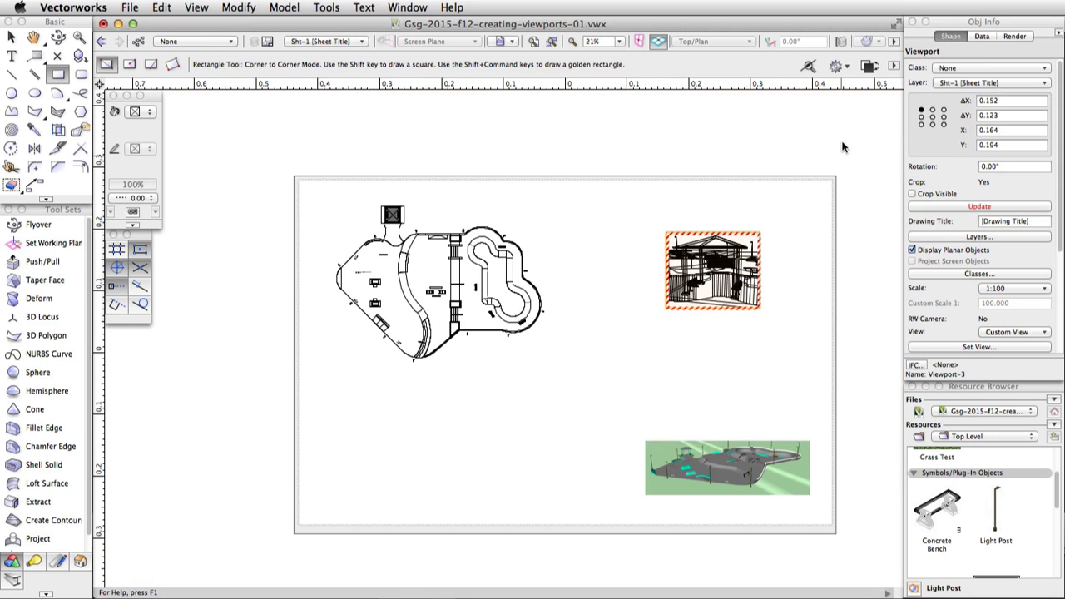
Step: Give the gazebo viewport a Hidden Line foreground render, update it, then switch to Design Layer-1
scroll(925, 287, "down", 5)
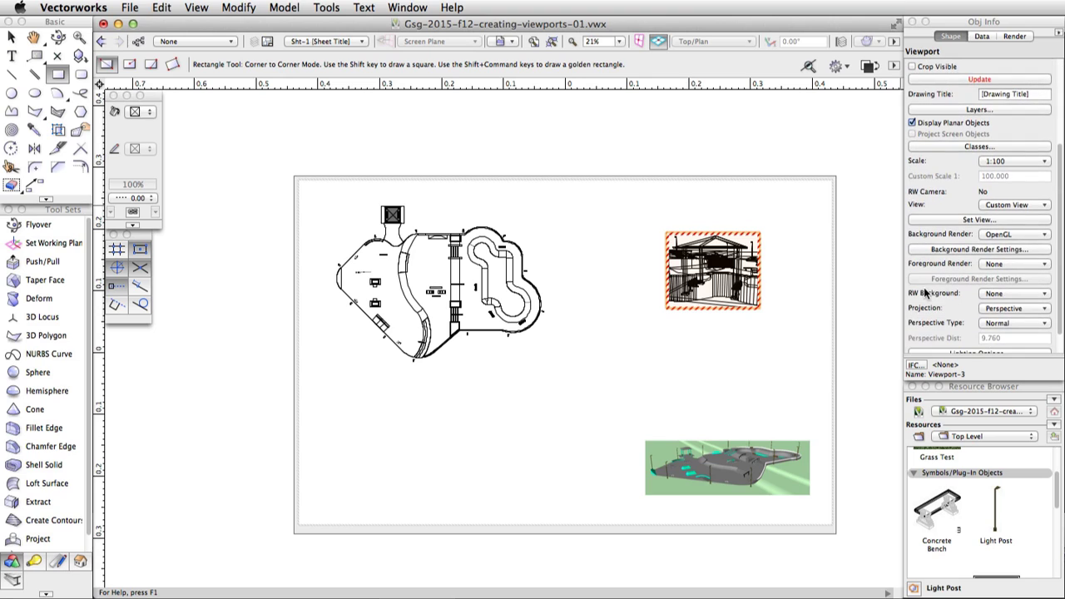
left_click(992, 274)
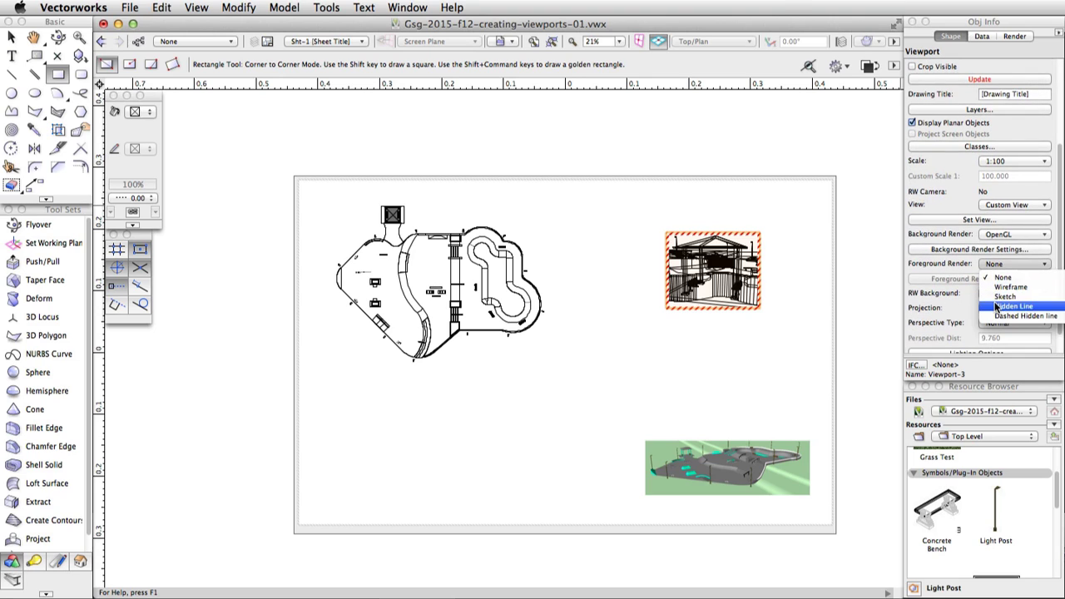
key("Escape")
left_click(945, 80)
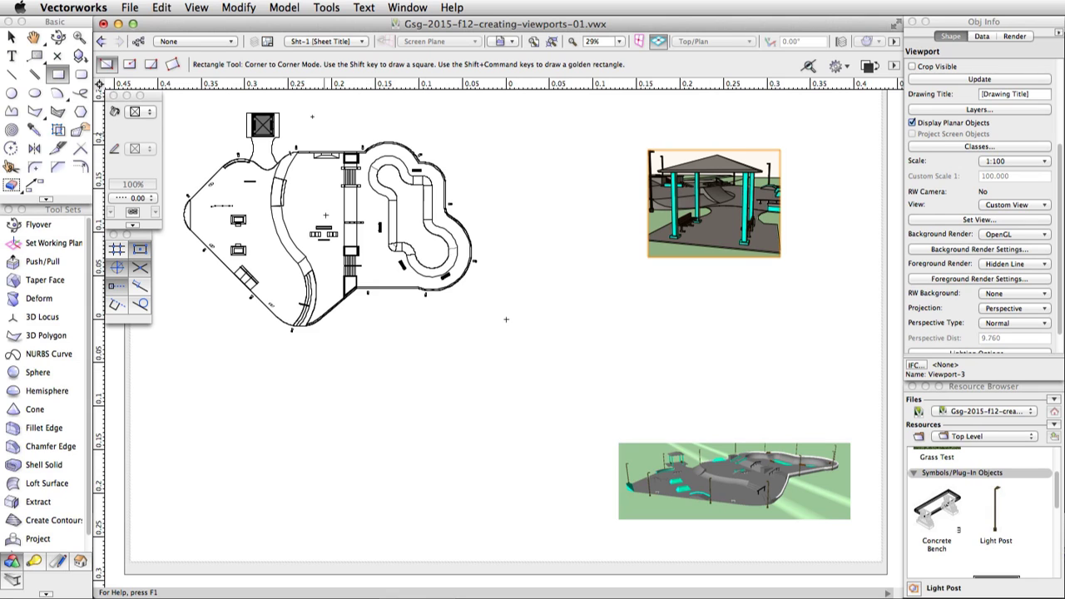
left_click(303, 42)
left_click(340, 105)
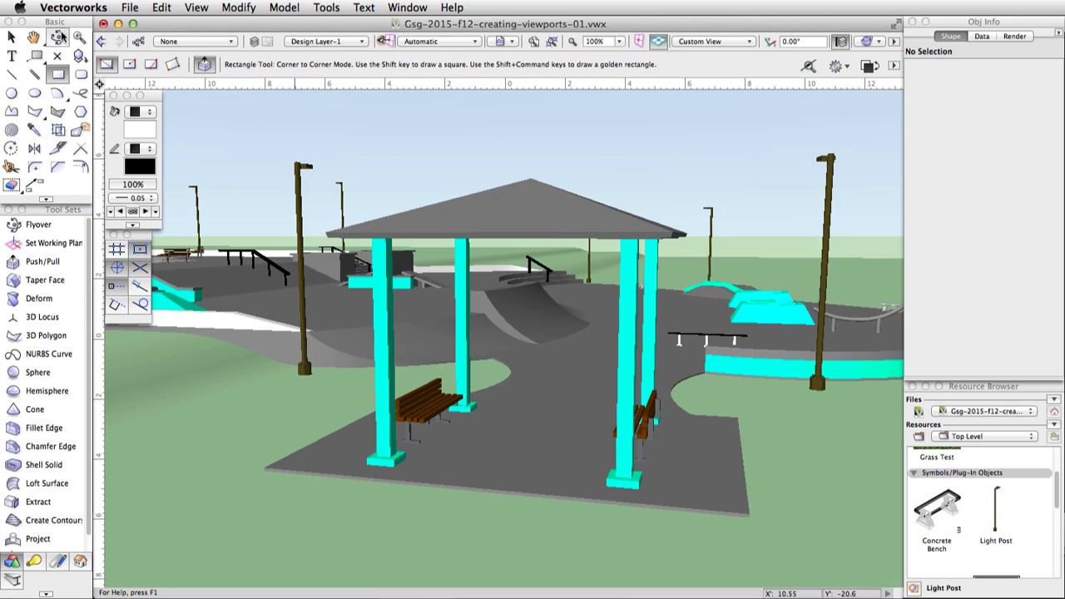
Step: Fly to a high overview of the bowl and create Viewport-4 at the sheet's lower left
left_click(58, 36)
mouse_move(672, 278)
left_mouse_down()
mouse_move(606, 215)
mouse_move(624, 214)
mouse_move(632, 247)
mouse_move(718, 302)
mouse_move(664, 314)
left_mouse_up()
left_click(196, 7)
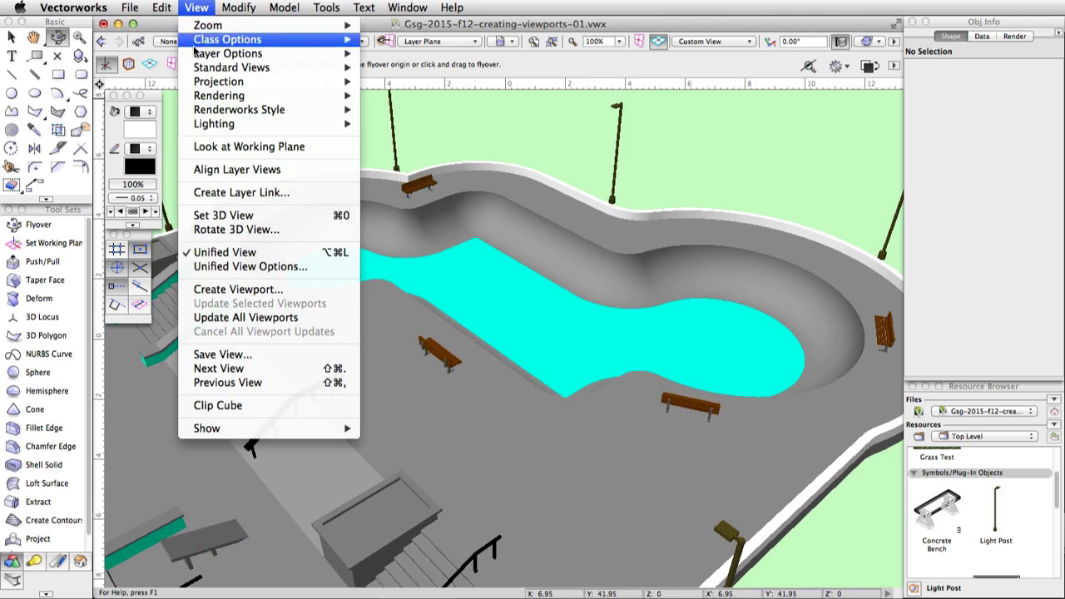
left_click(246, 292)
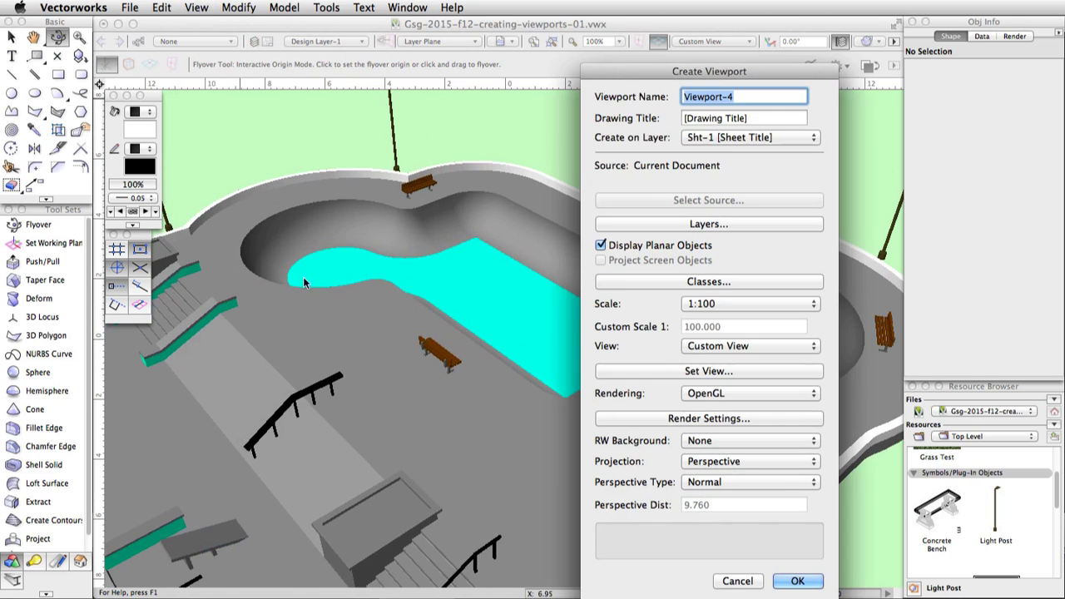
left_click(798, 581)
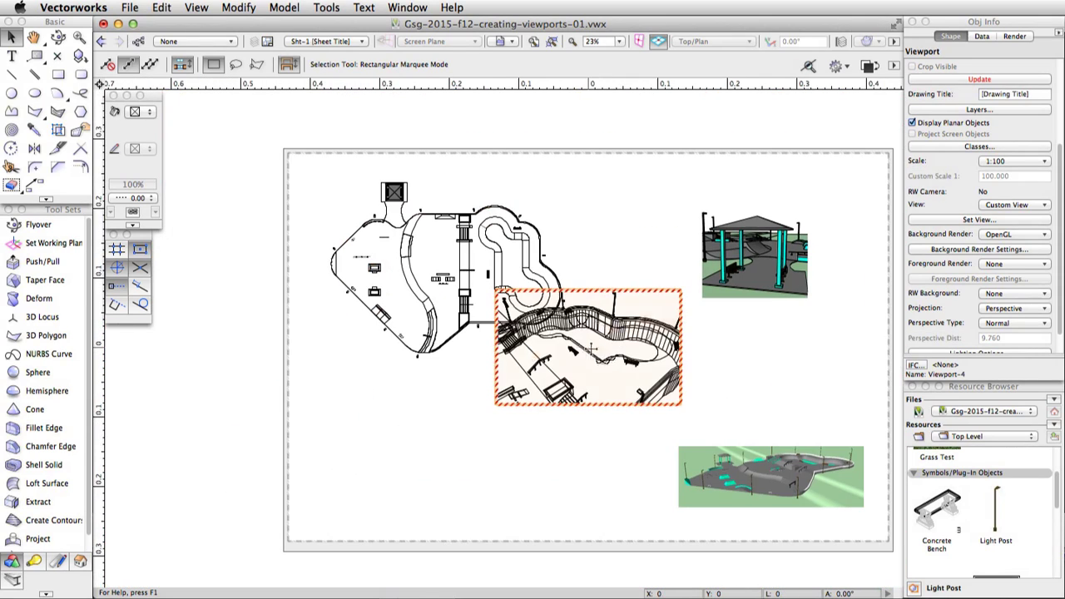
left_click_drag(582, 346, 453, 446)
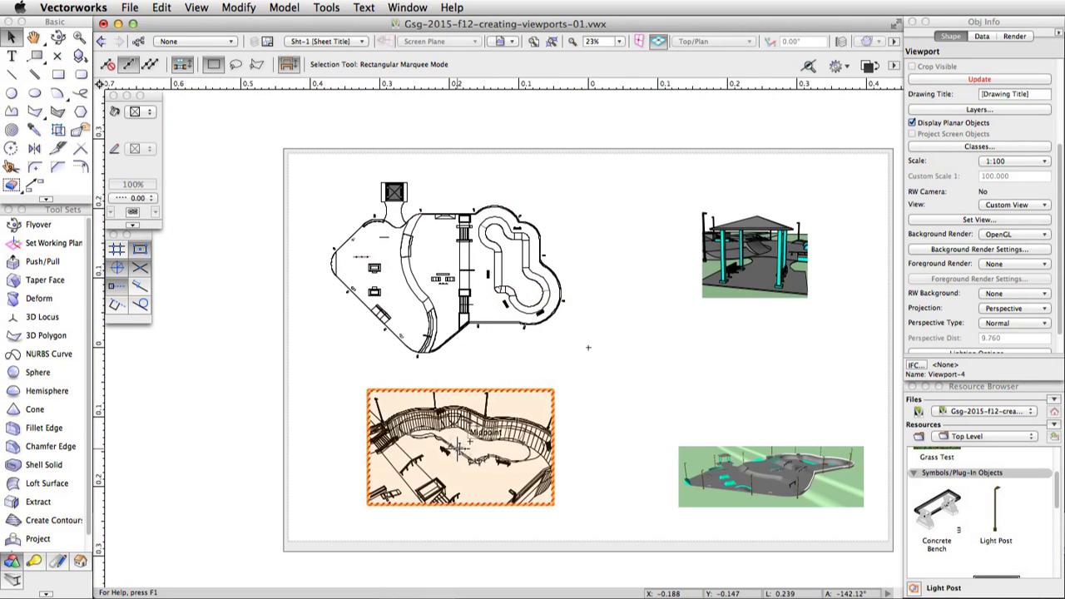
Step: Crop Viewport-4 to a wide, shallow rectangle around the bowl
double_click(460, 451)
left_click(796, 456)
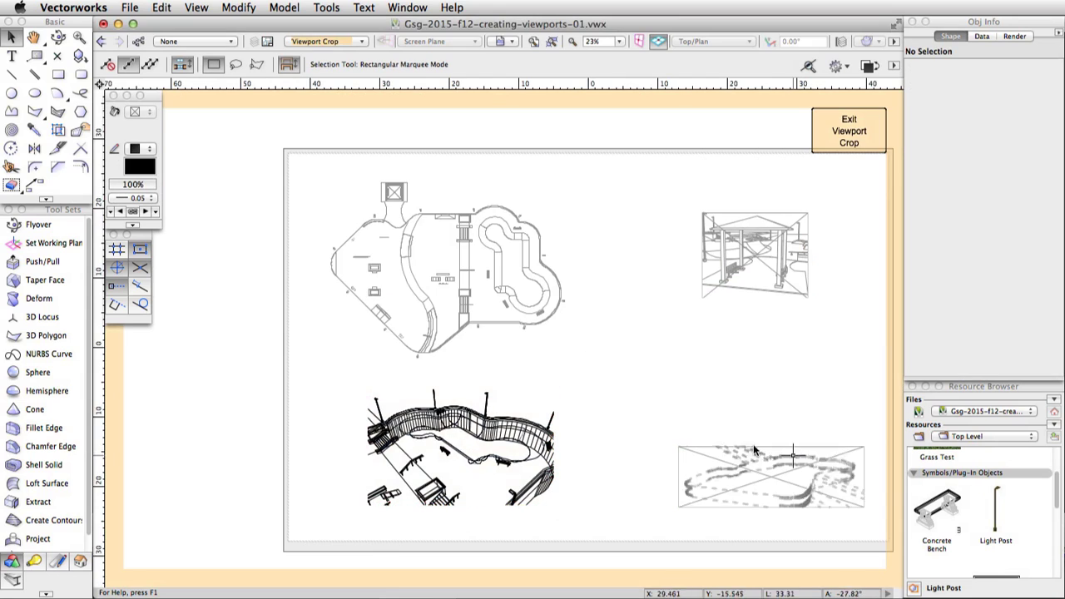
left_click(56, 73)
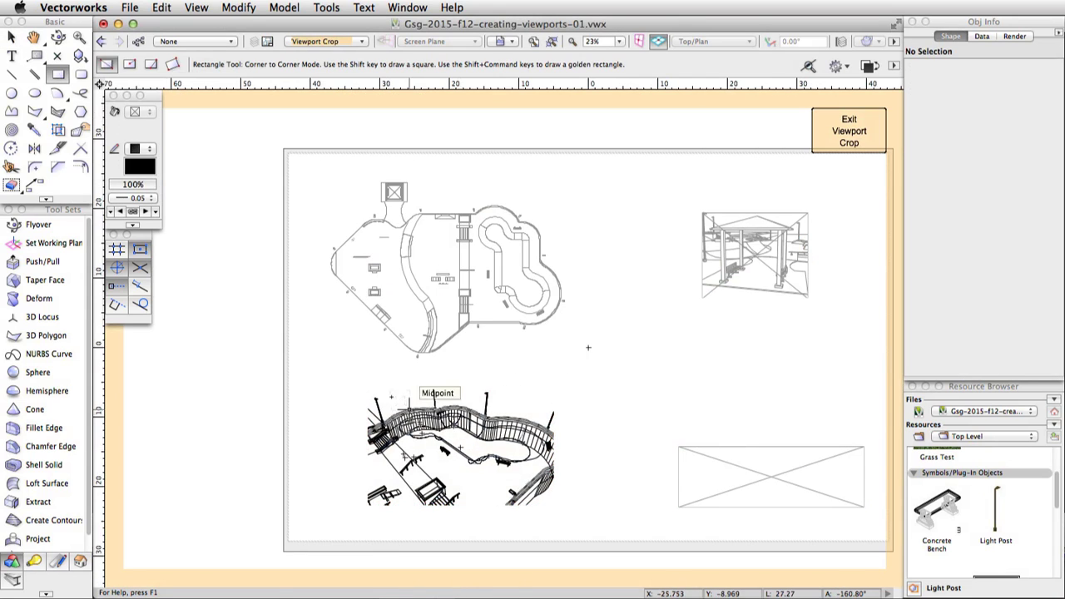
left_click(382, 388)
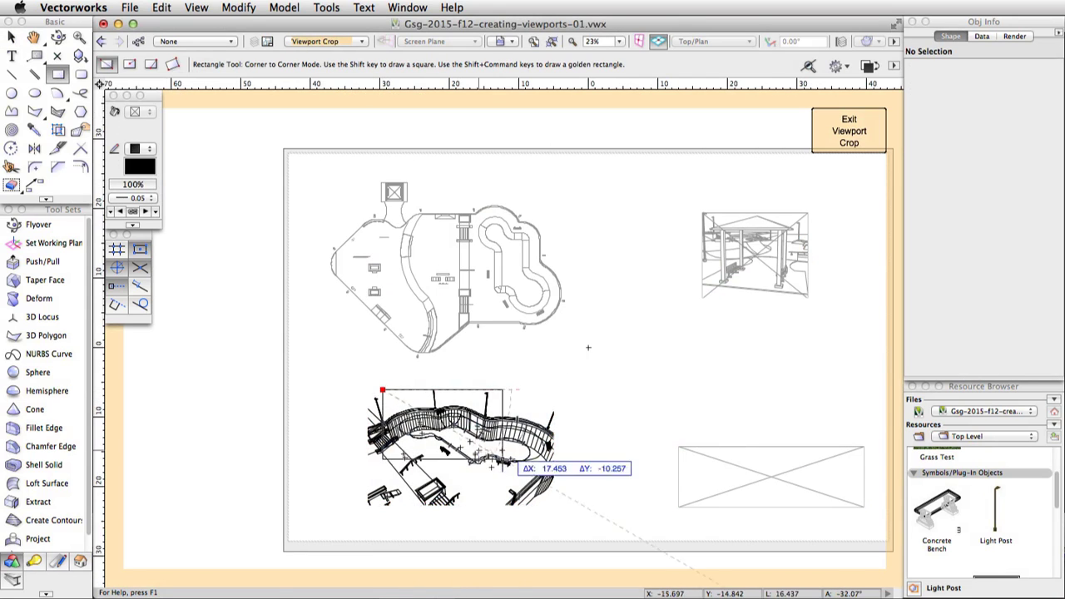
left_click(555, 472)
left_click(850, 130)
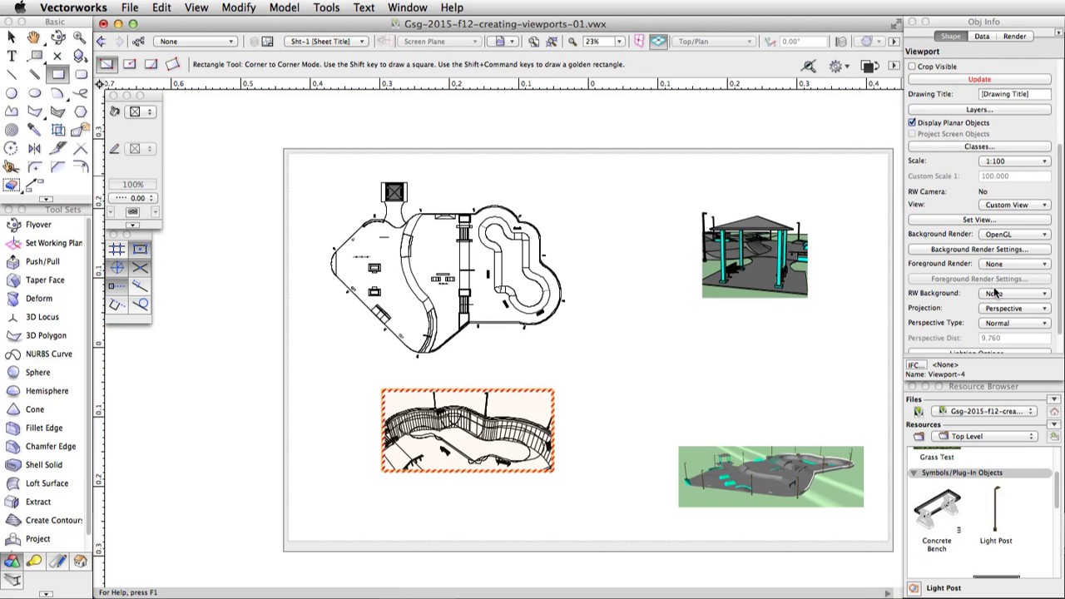
Step: Set the bowl viewport's foreground render to Hidden Line and update it
left_click(1013, 265)
left_click(1012, 303)
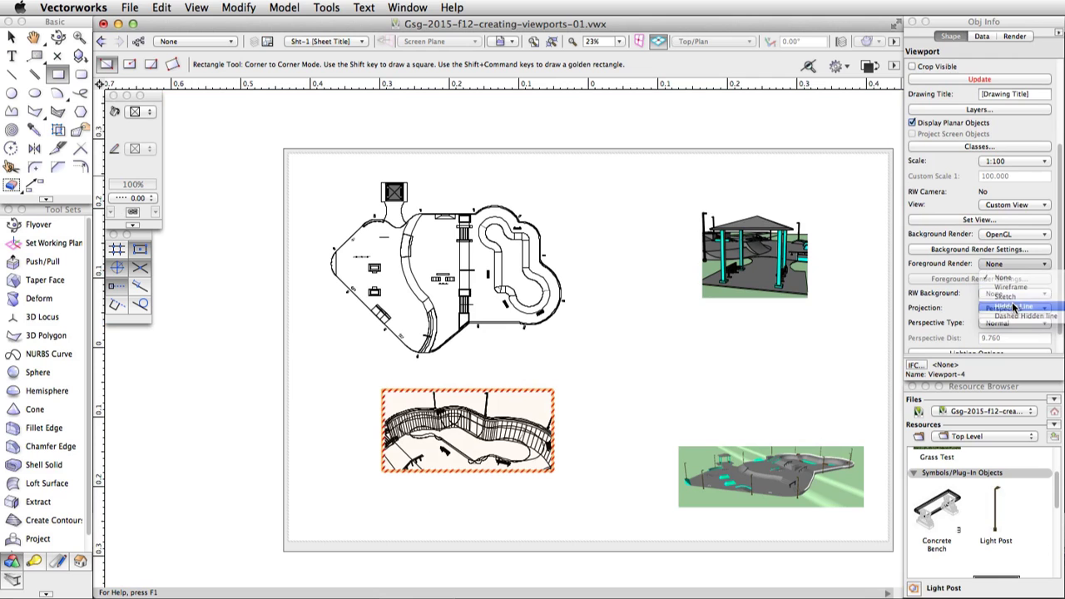
left_click(993, 79)
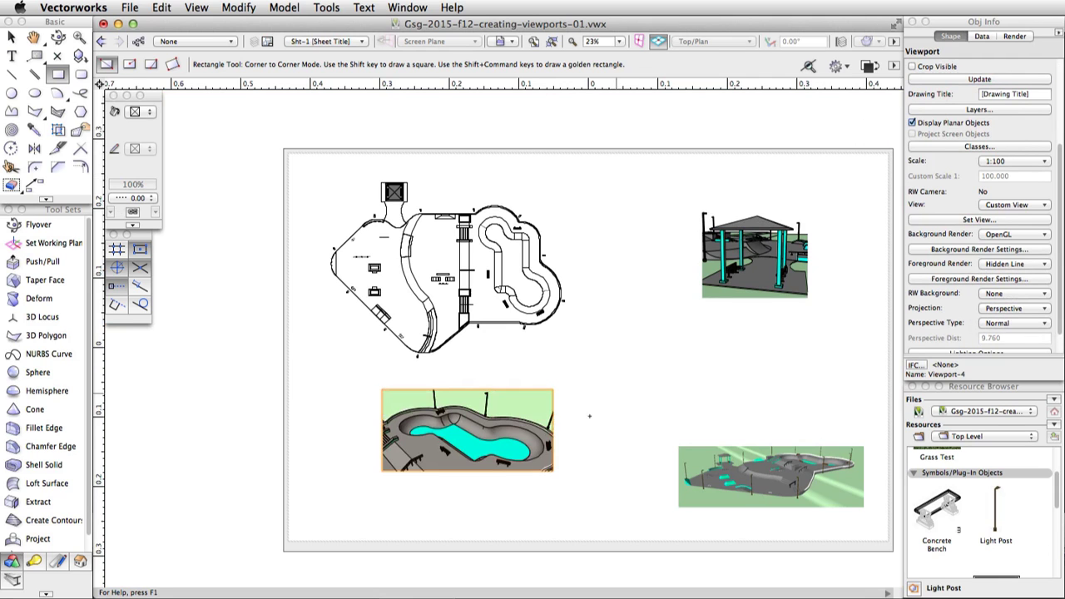
scroll(454, 426, "up", 4)
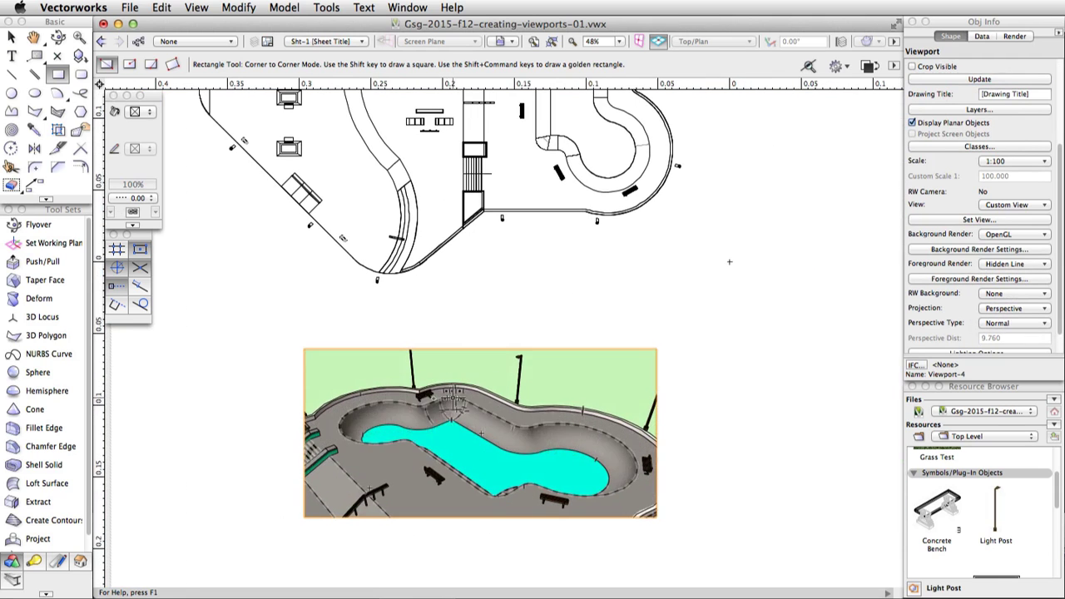
Step: Set the Hidden Line smoothing angle to 15° and re-render the bowl viewport
key("x")
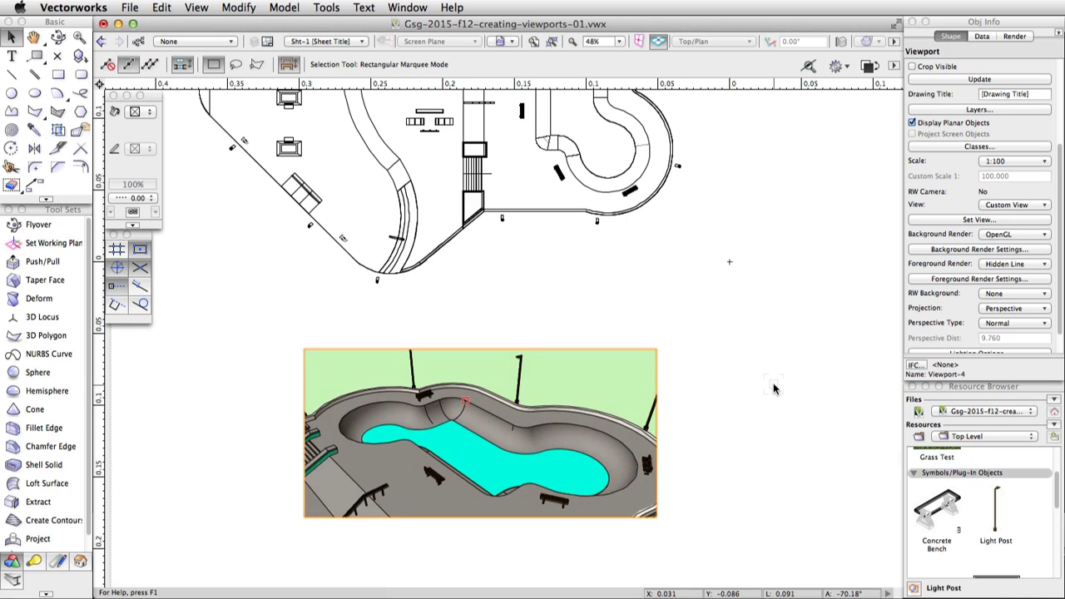
left_click(930, 283)
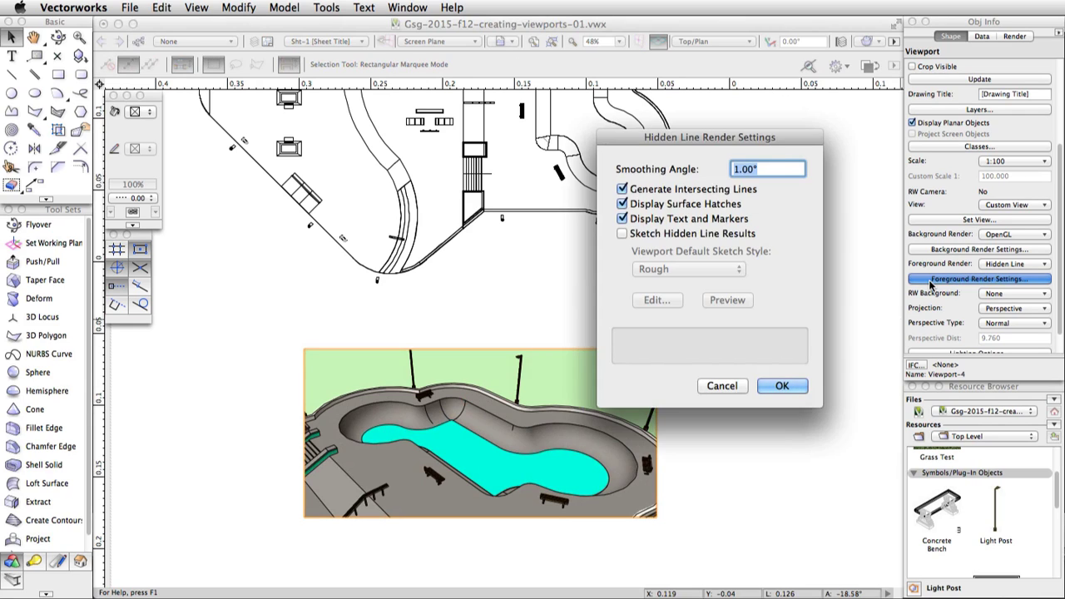
type("15")
left_click(783, 385)
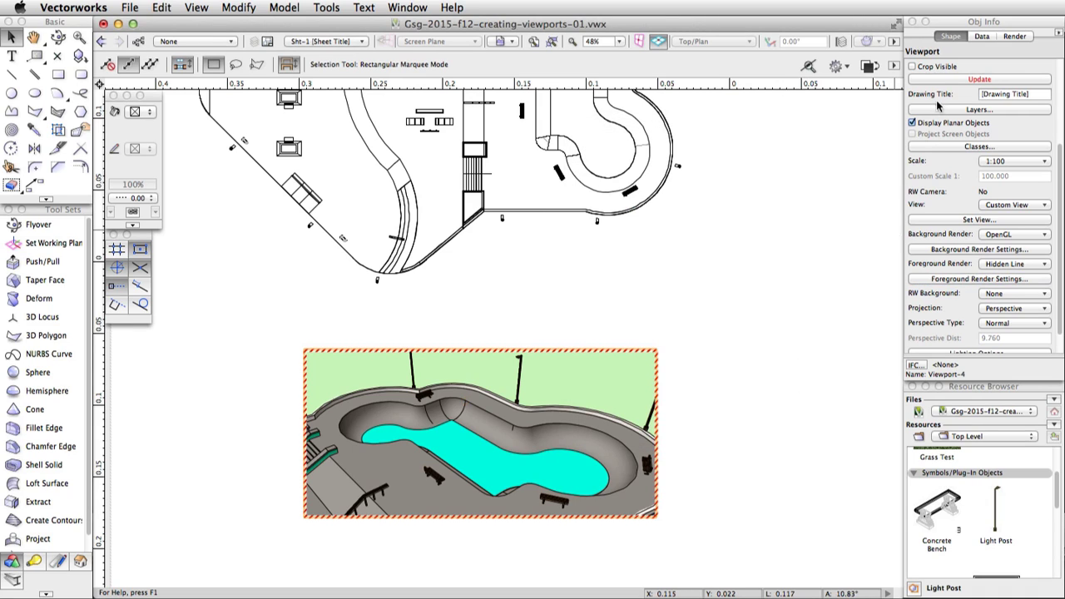
left_click(938, 77)
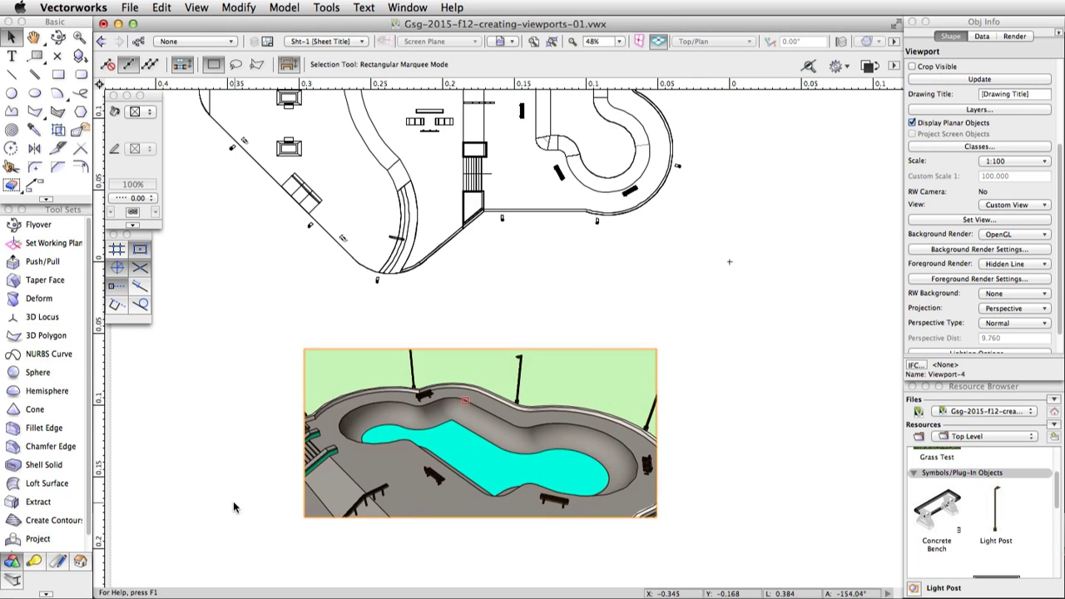
scroll(229, 508, "down", 3)
scroll(219, 511, "down", 1)
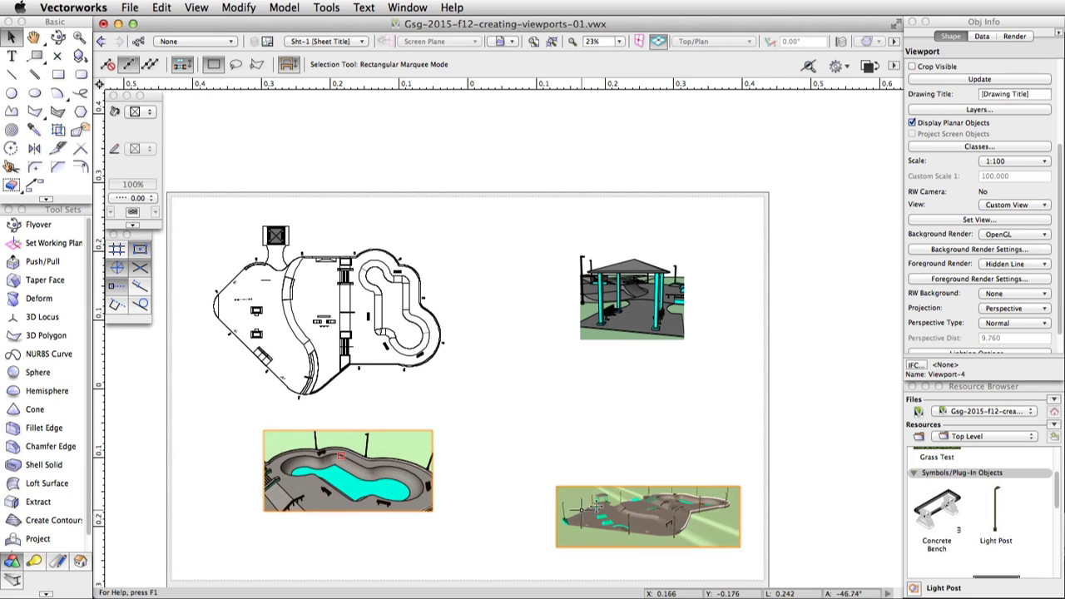
Step: Set the selected perspective viewports to a custom 1:75 scale
left_click(633, 296, "shift")
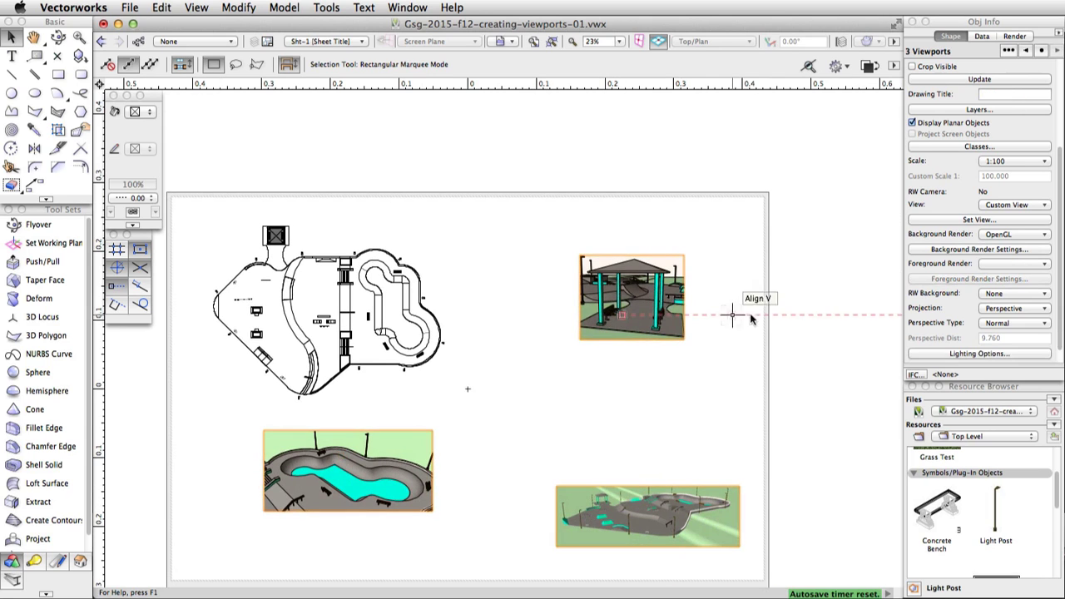
left_click(1004, 163)
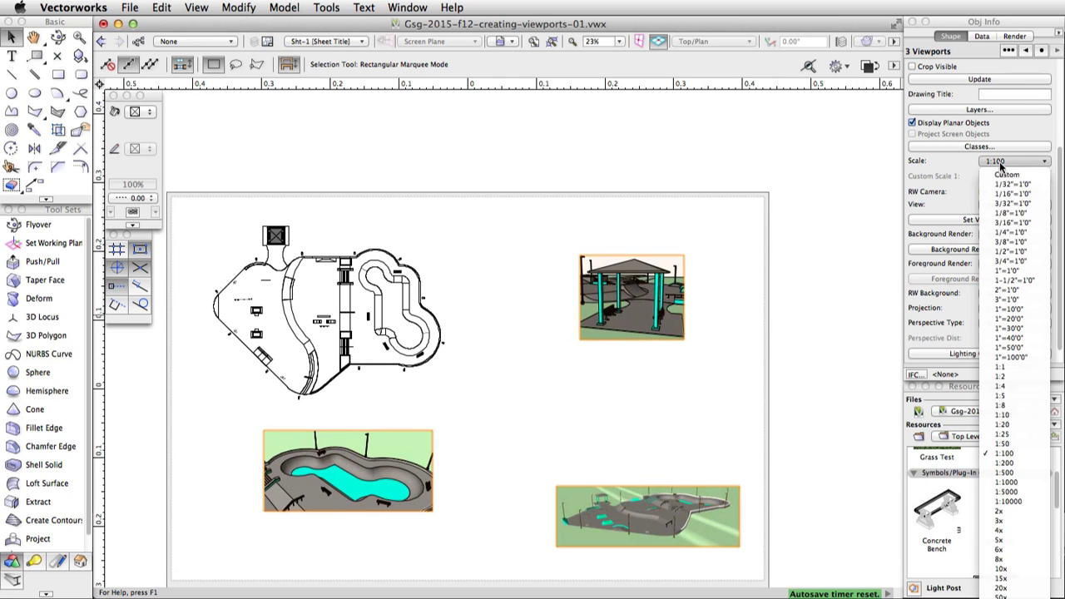
left_click(1002, 177)
left_click(1014, 177)
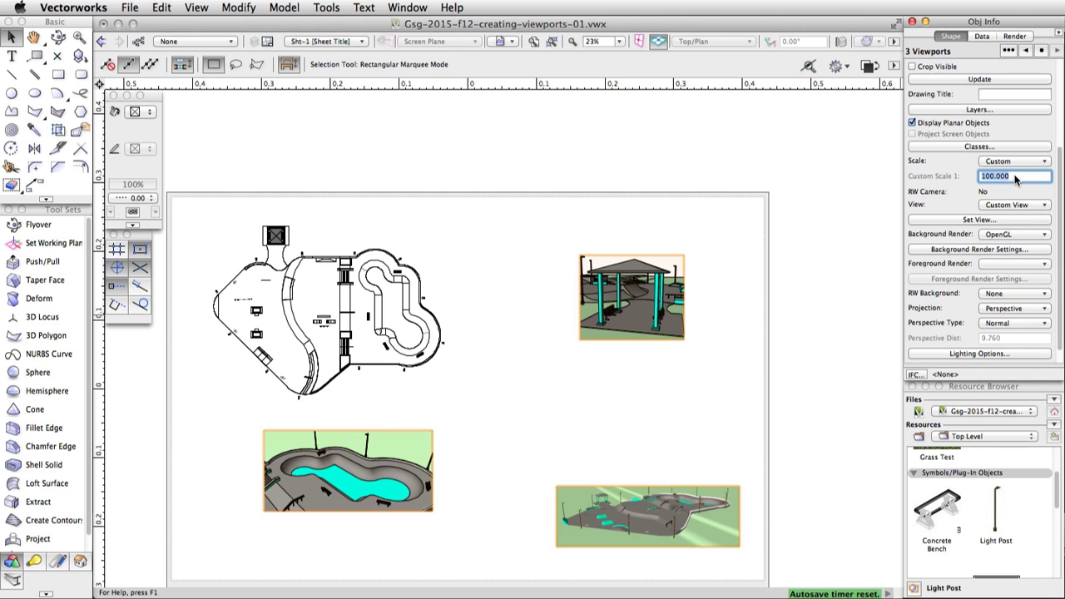
type("75")
key("Return")
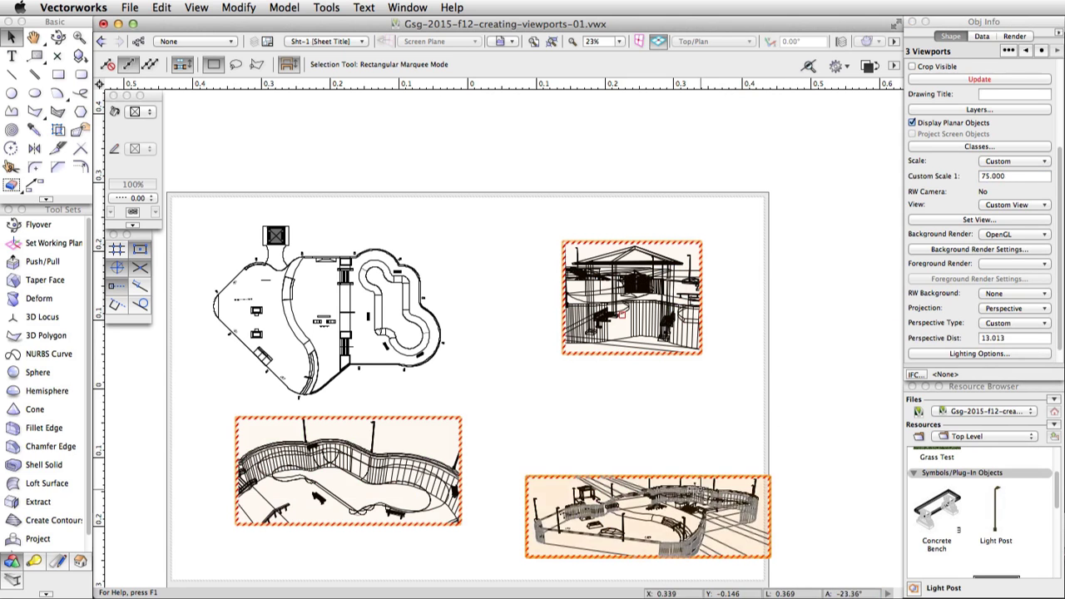
Step: Reposition the bottom-right viewport, then select all three viewports and update their renders
left_click(673, 472)
left_click_drag(673, 476, 653, 450)
left_click(344, 487, "shift")
left_click(607, 317, "shift")
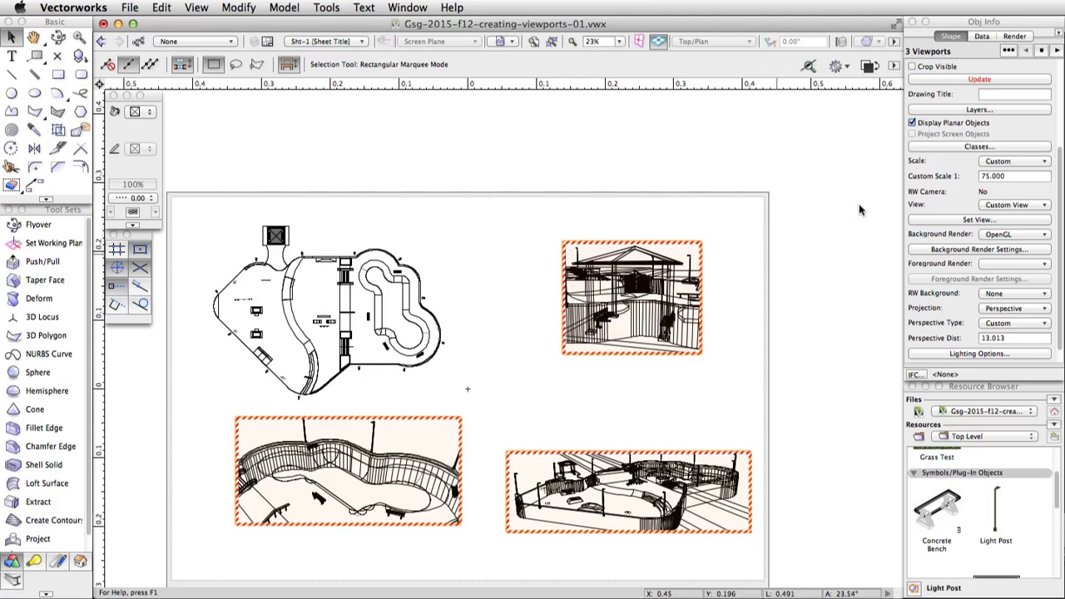
left_click(947, 80)
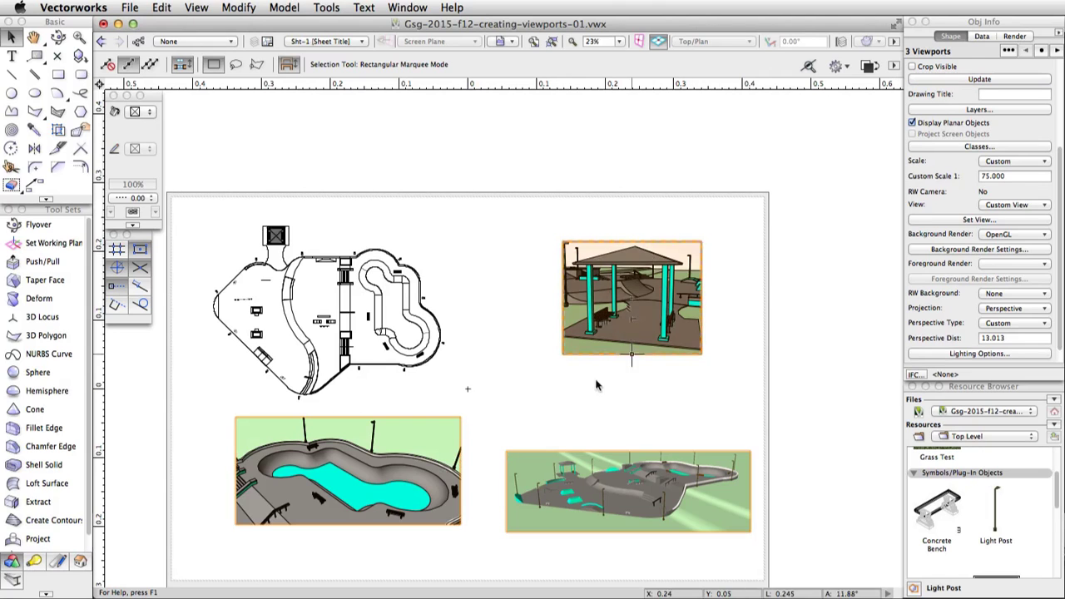
scroll(595, 347, "down", 3)
scroll(595, 347, "left", 4)
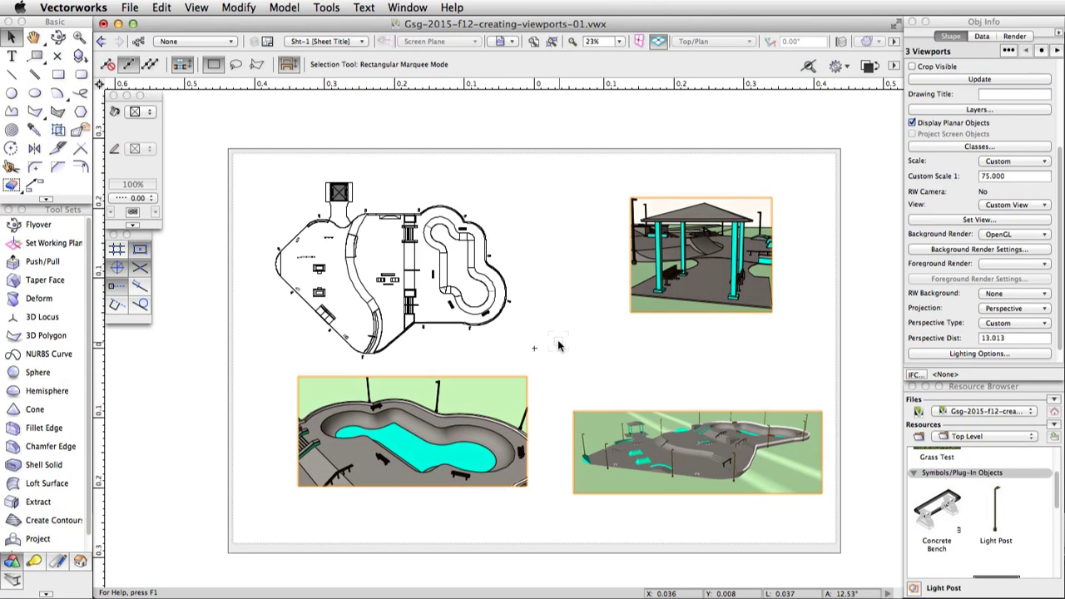